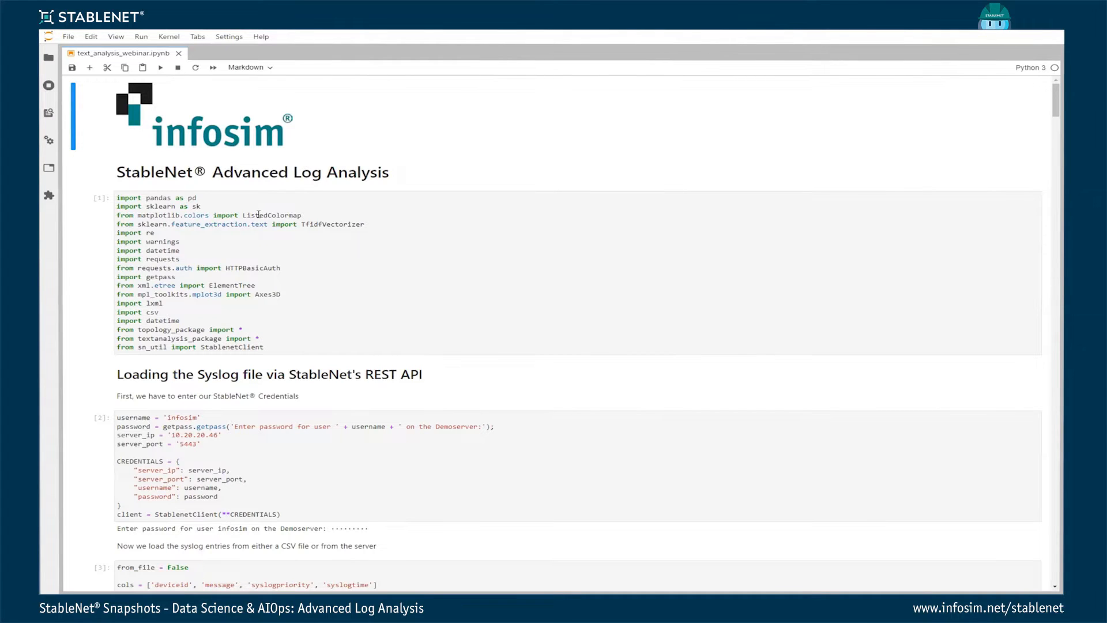
Run the import cell that loads pandas, sklearn and the topology, text analysis and StableNet client packages
drag(307, 347, 119, 193)
click(216, 183)
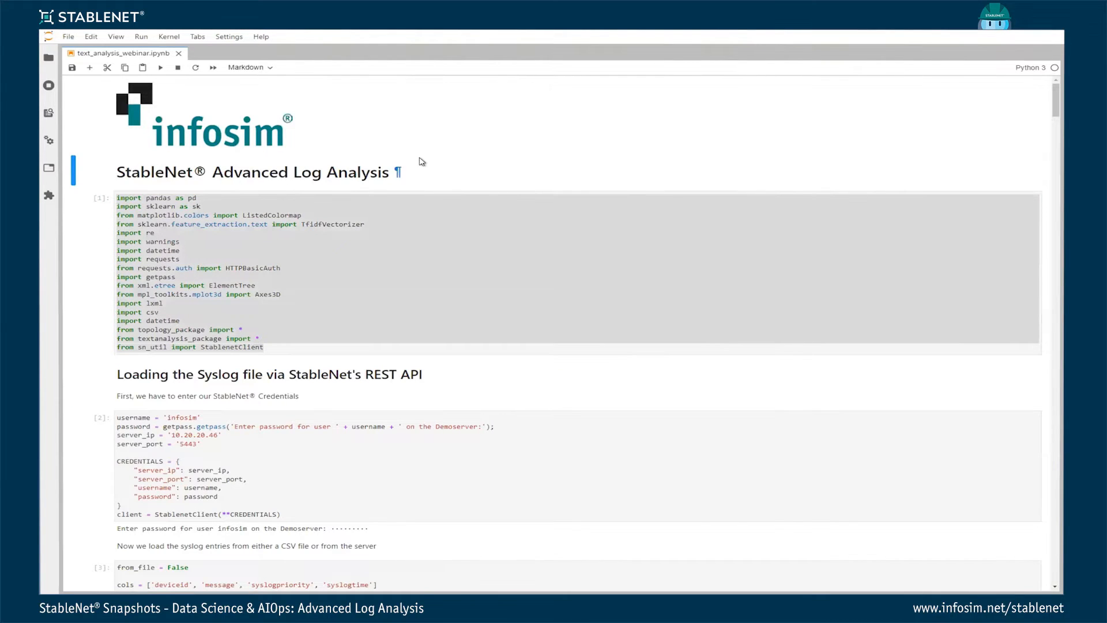
click(356, 239)
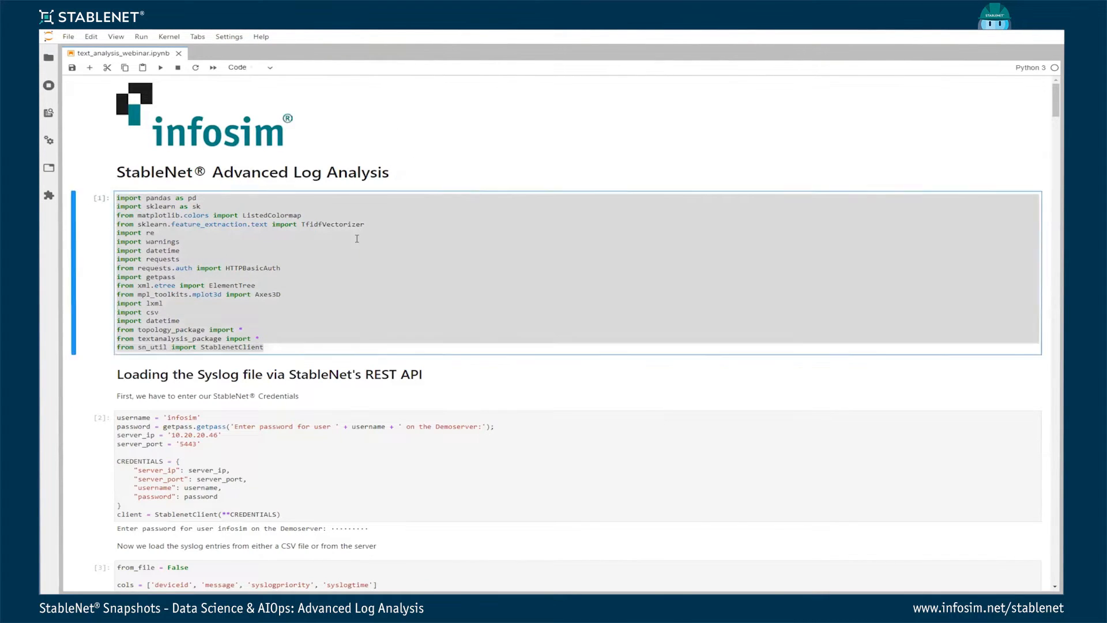
click(357, 239)
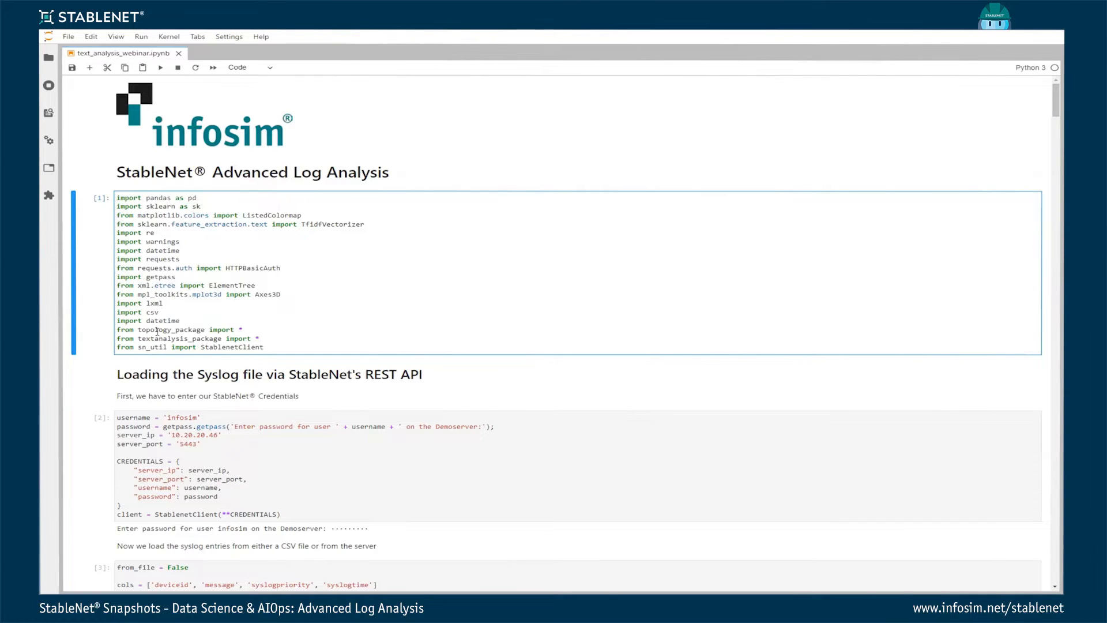
drag(275, 347, 121, 332)
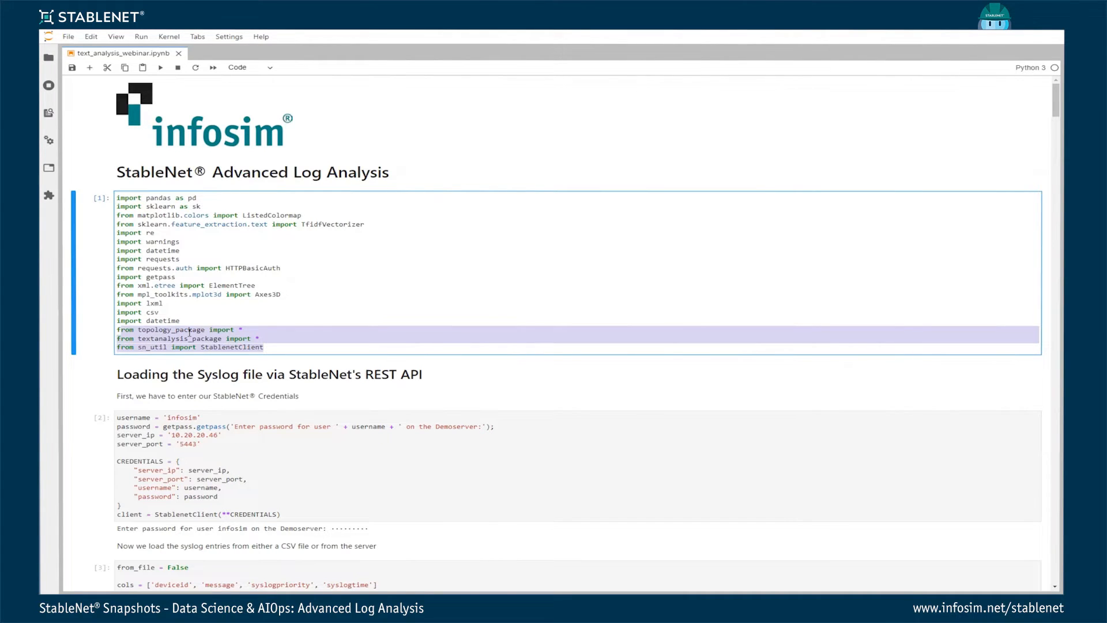
click(185, 337)
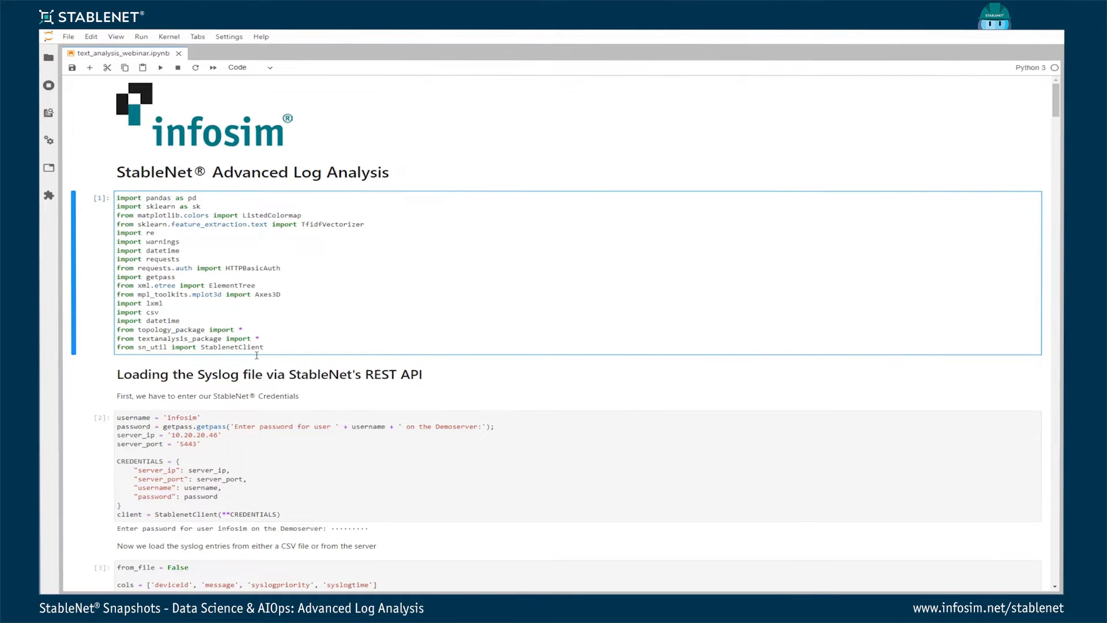
click(236, 303)
key(ctrl+Return)
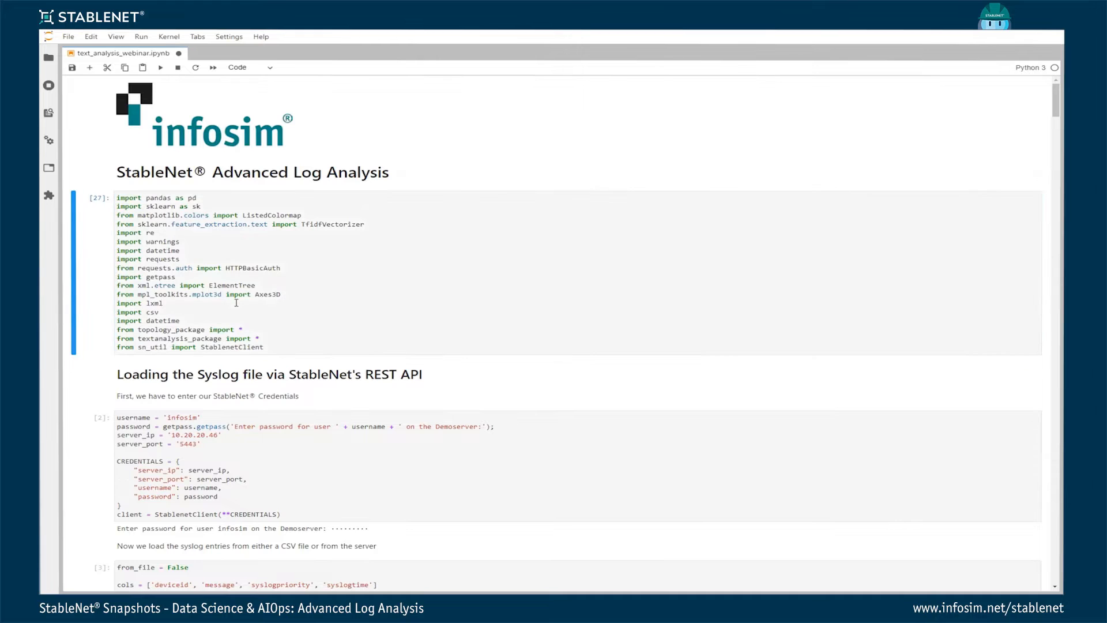
Run the StableNet credentials cell and enter the account password for the demo server
scroll(185, 252, down, 3)
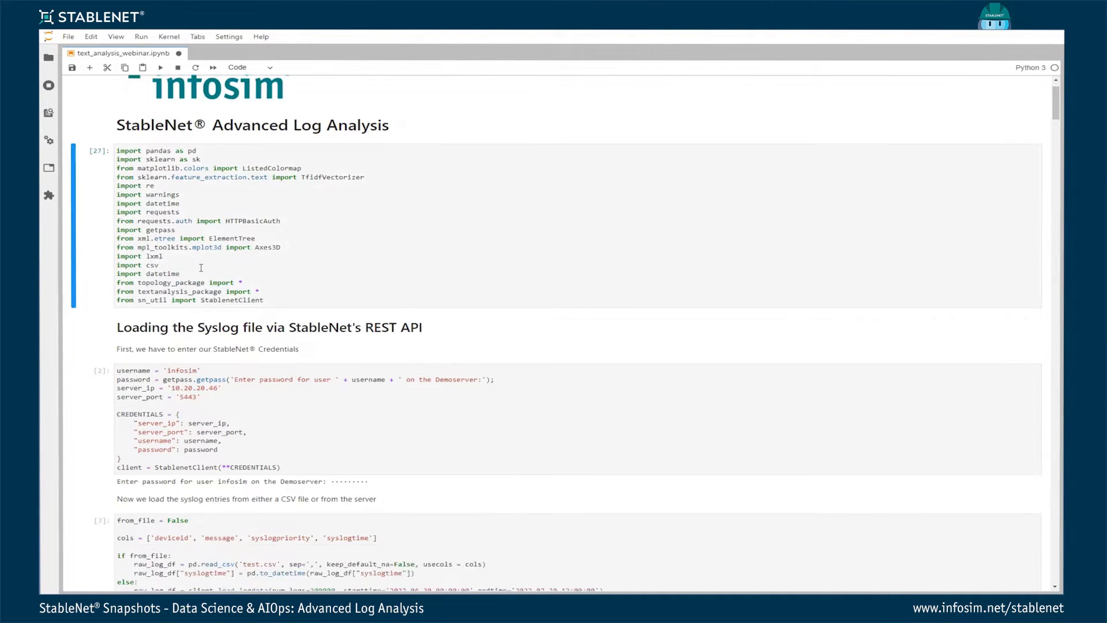
click(202, 353)
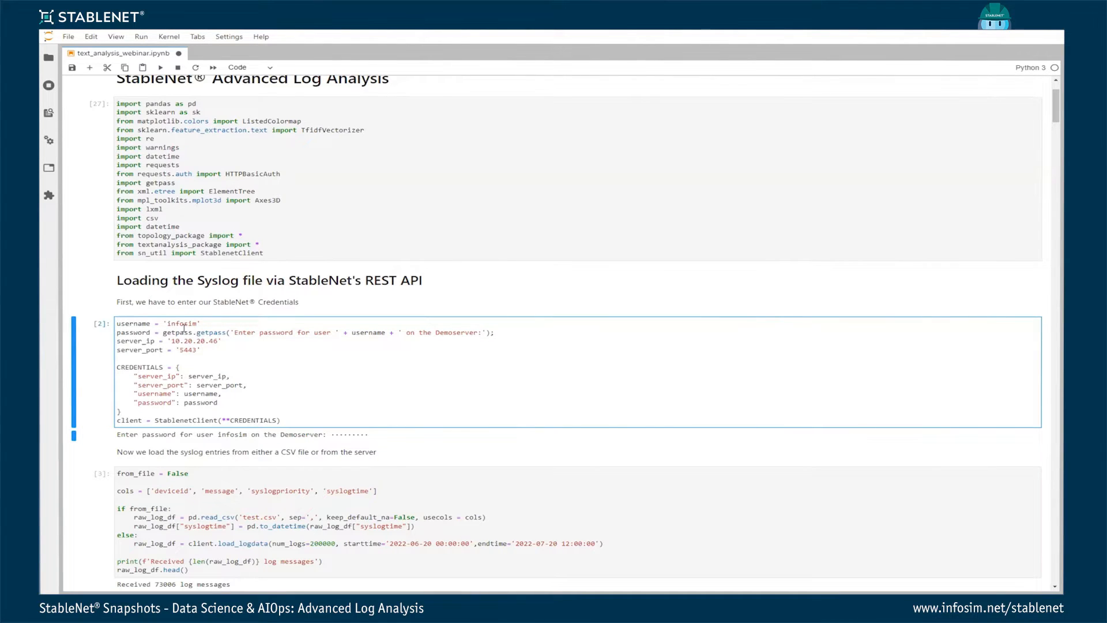
key(ctrl+s)
key(ctrl+Return)
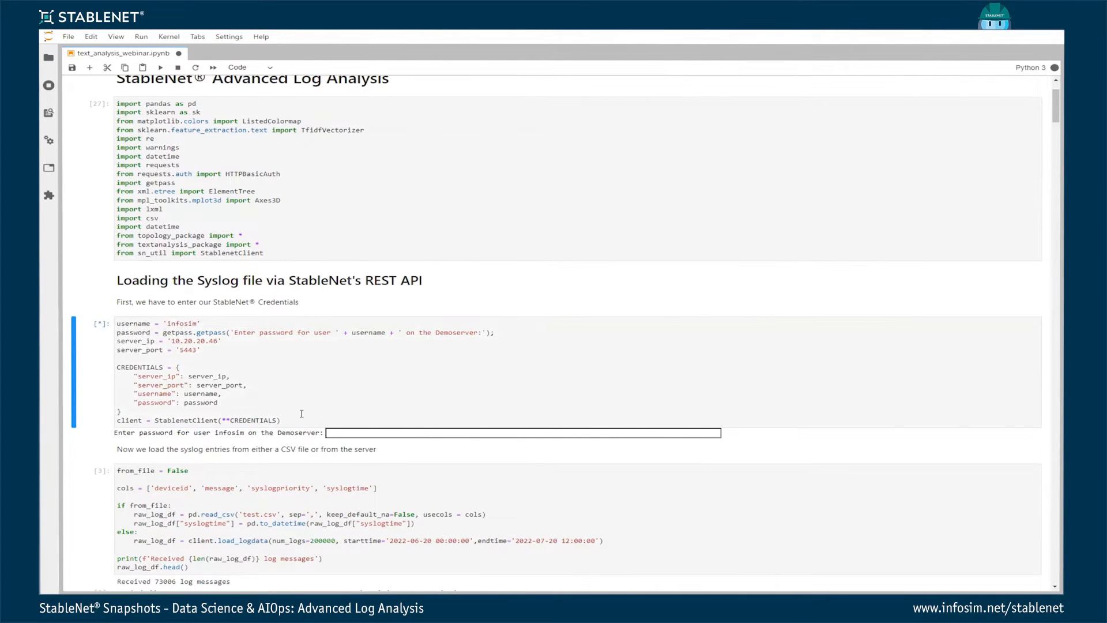
click(341, 432)
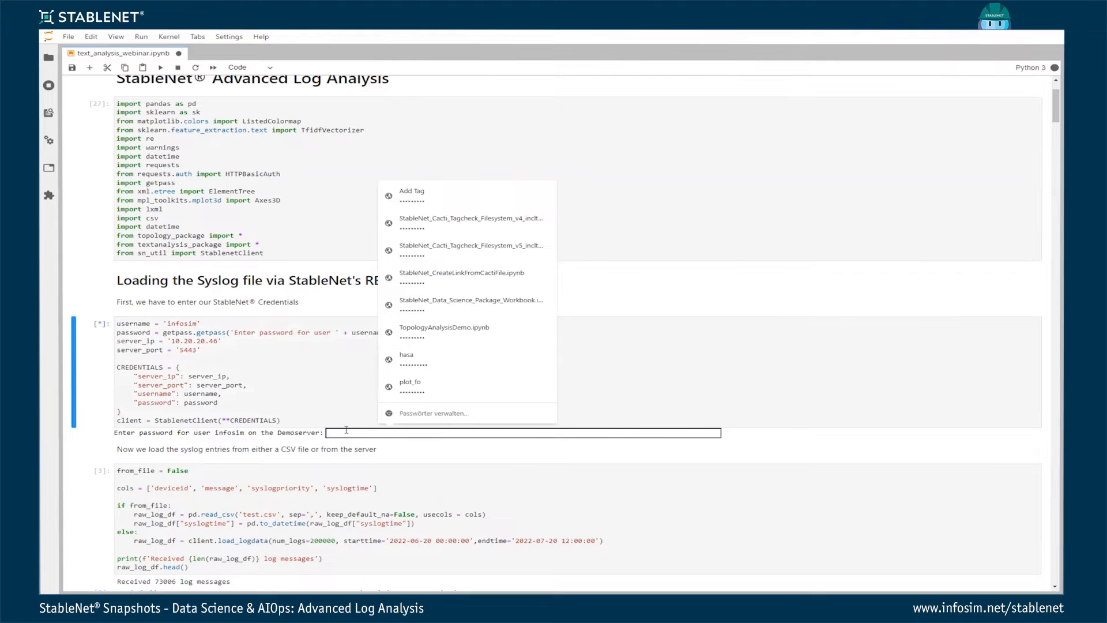
text(•••••••••)
key(Return)
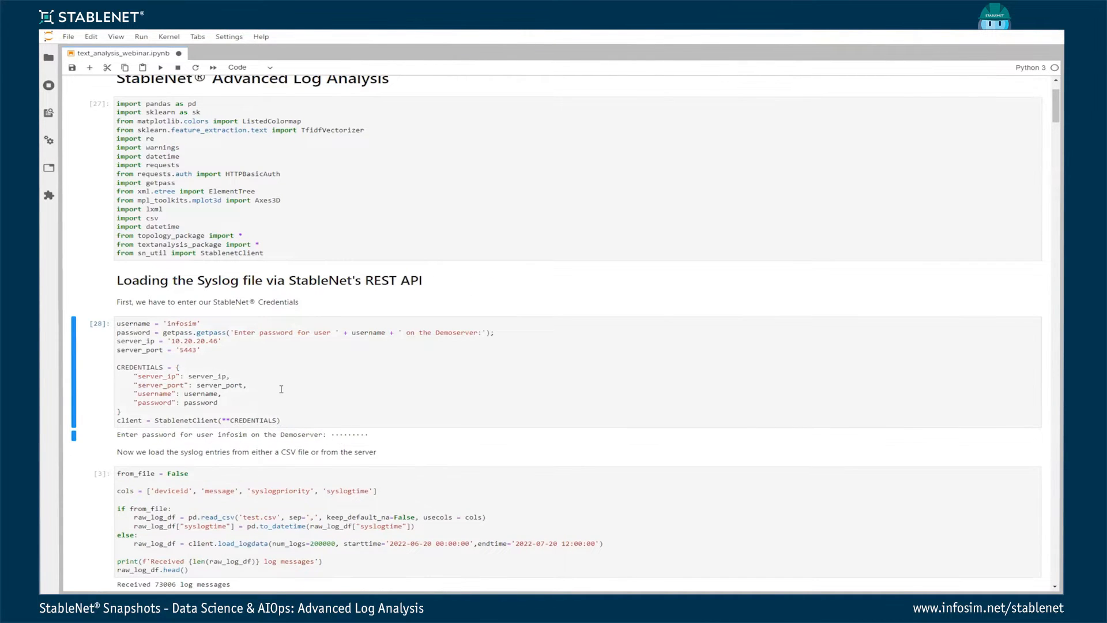
Run the cell that loads the syslog entries from the server through client.load_logdata
scroll(275, 390, down, 3)
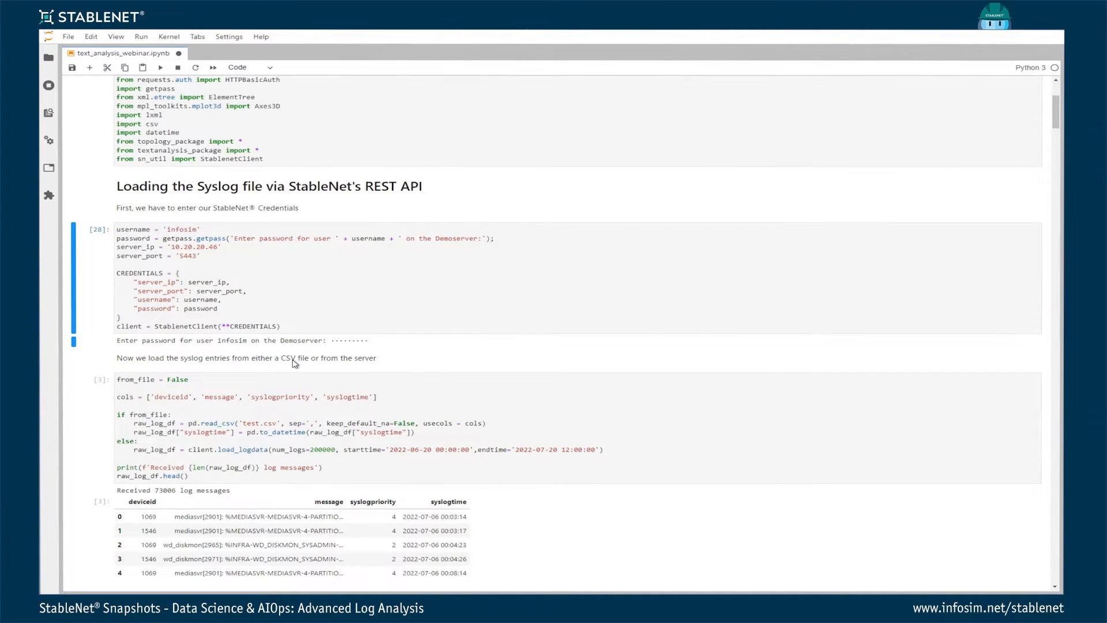
scroll(295, 362, down, 2)
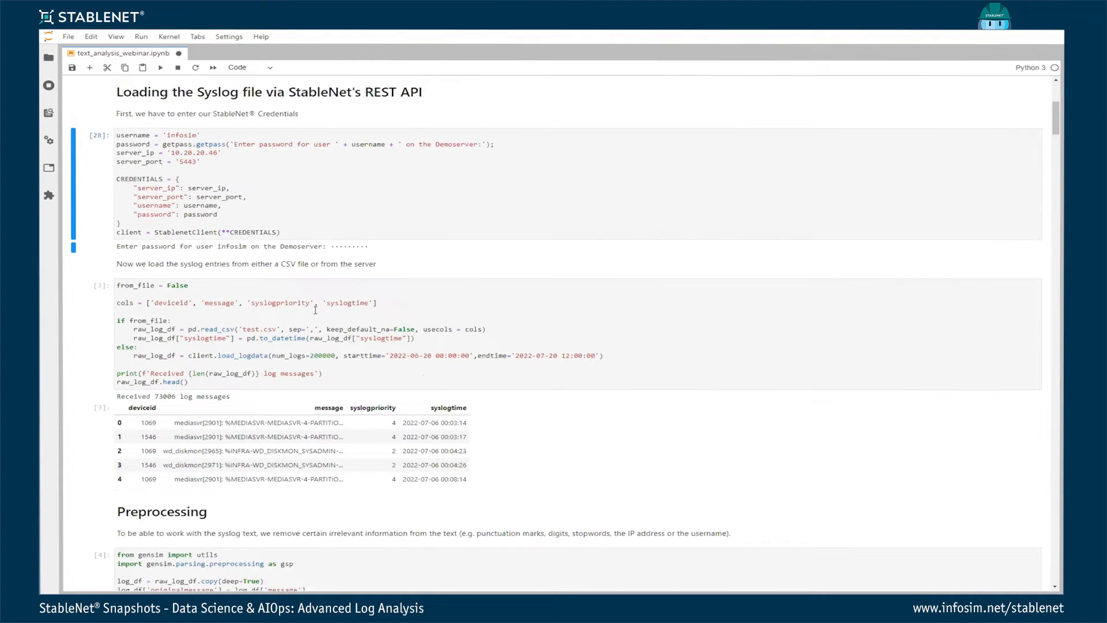
drag(268, 355, 188, 356)
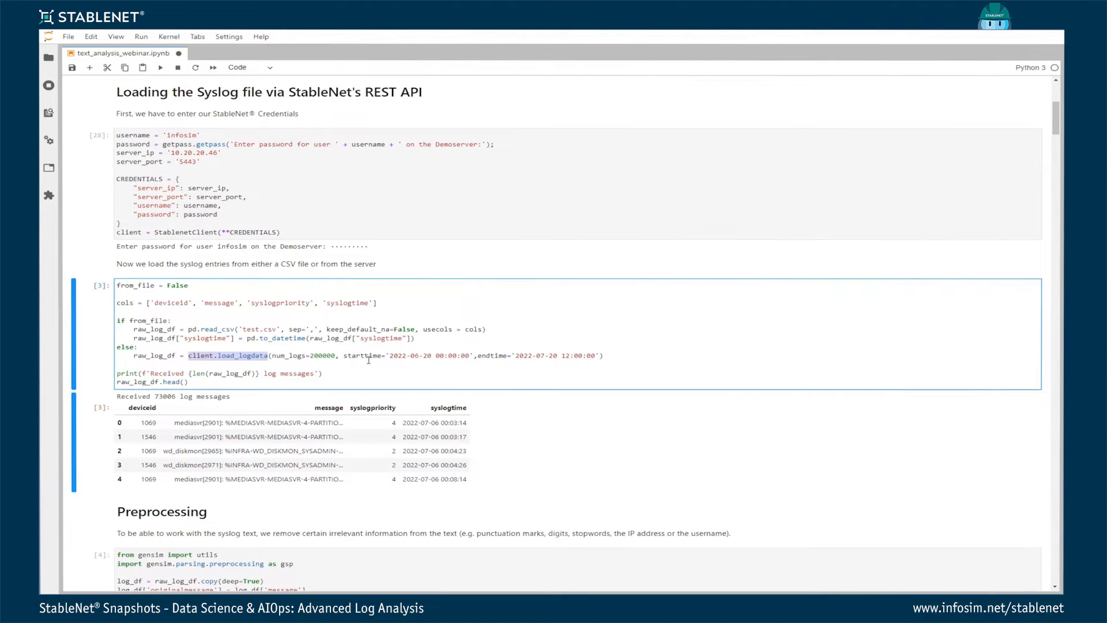
drag(344, 355, 379, 355)
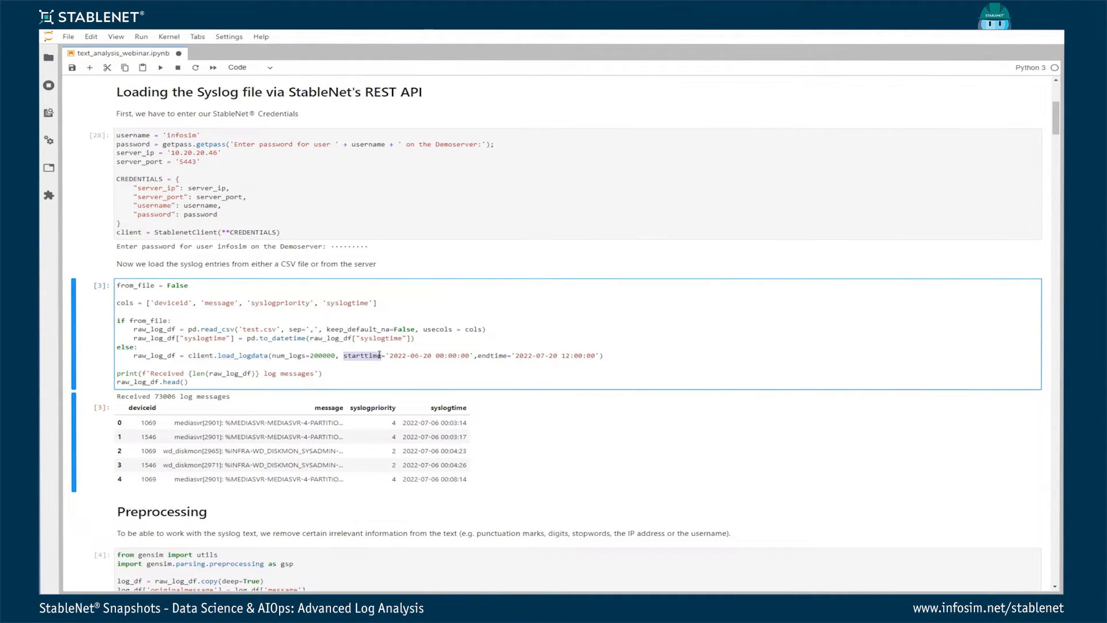
double_click(506, 355)
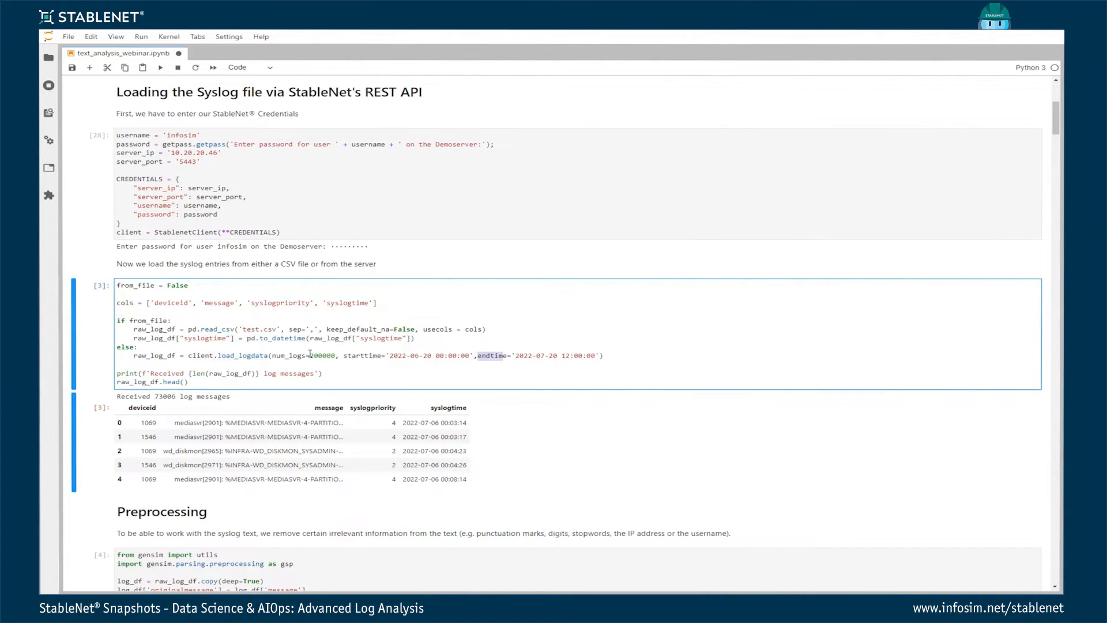
click(195, 319)
key(ctrl+Return)
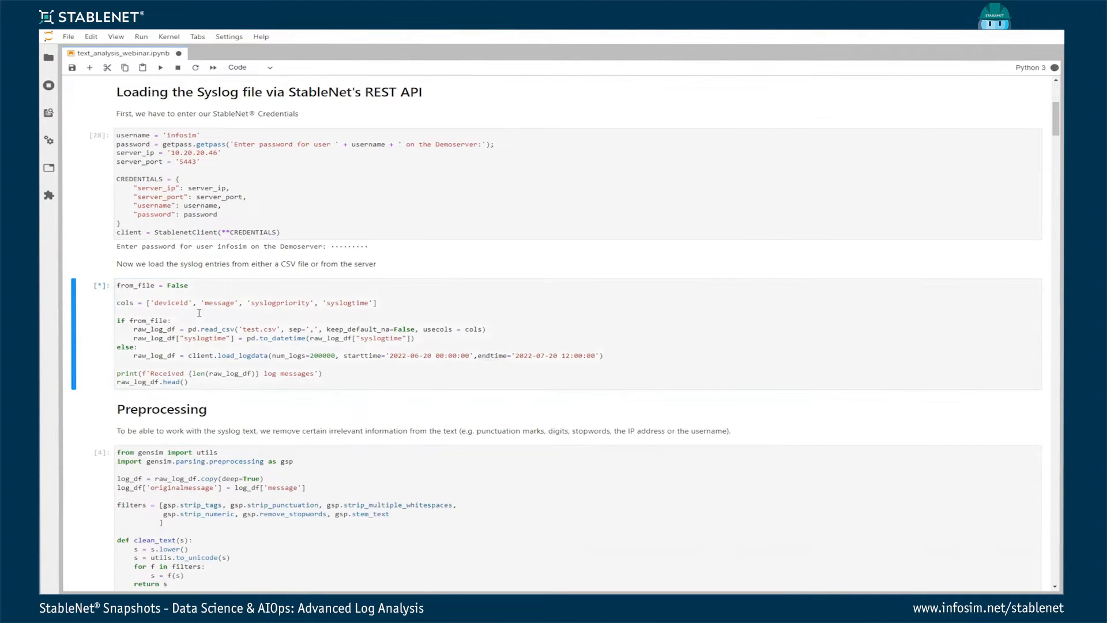
double_click(171, 285)
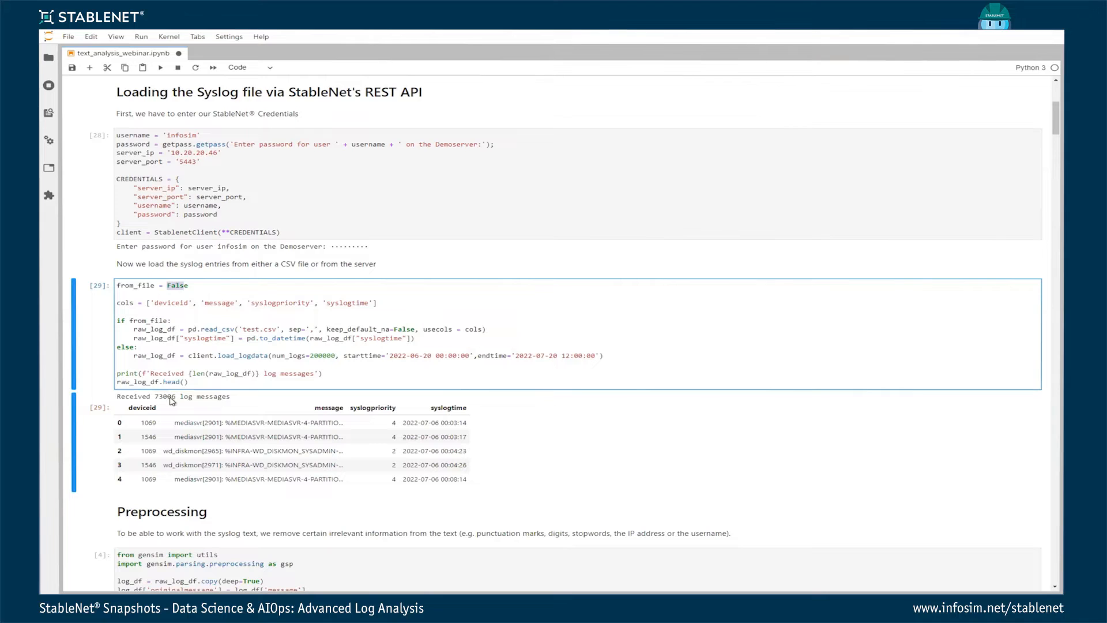
double_click(333, 356)
Run the Preprocessing cell that cleans the syslog message text with the gensim filters
scroll(306, 409, down, 1)
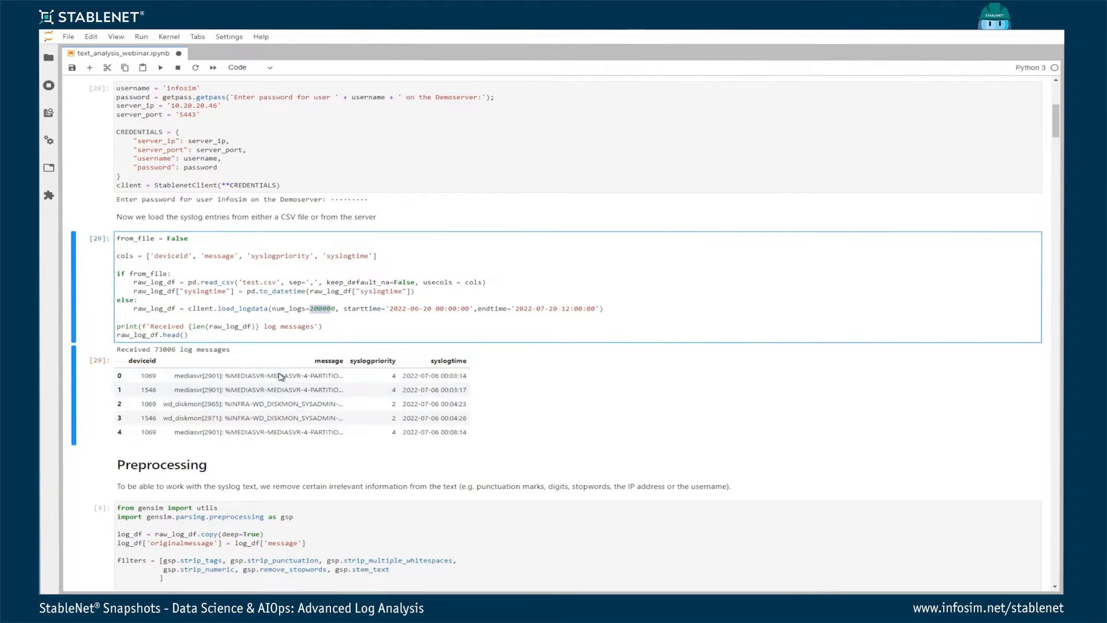
scroll(451, 404, down, 2)
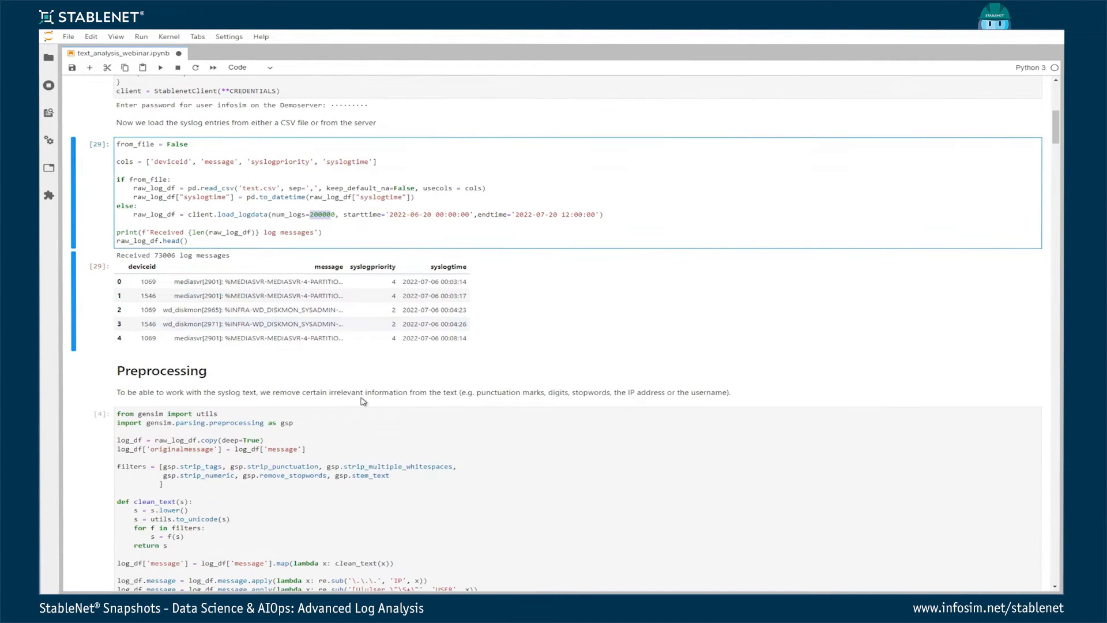
scroll(413, 375, down, 3)
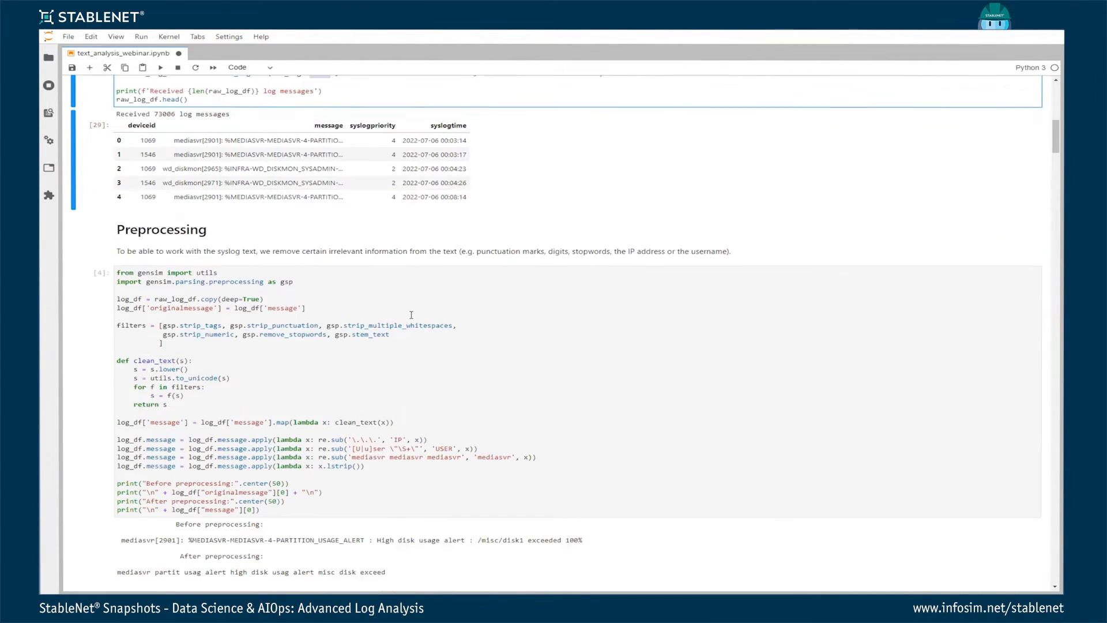
click(411, 315)
key(ctrl+Return)
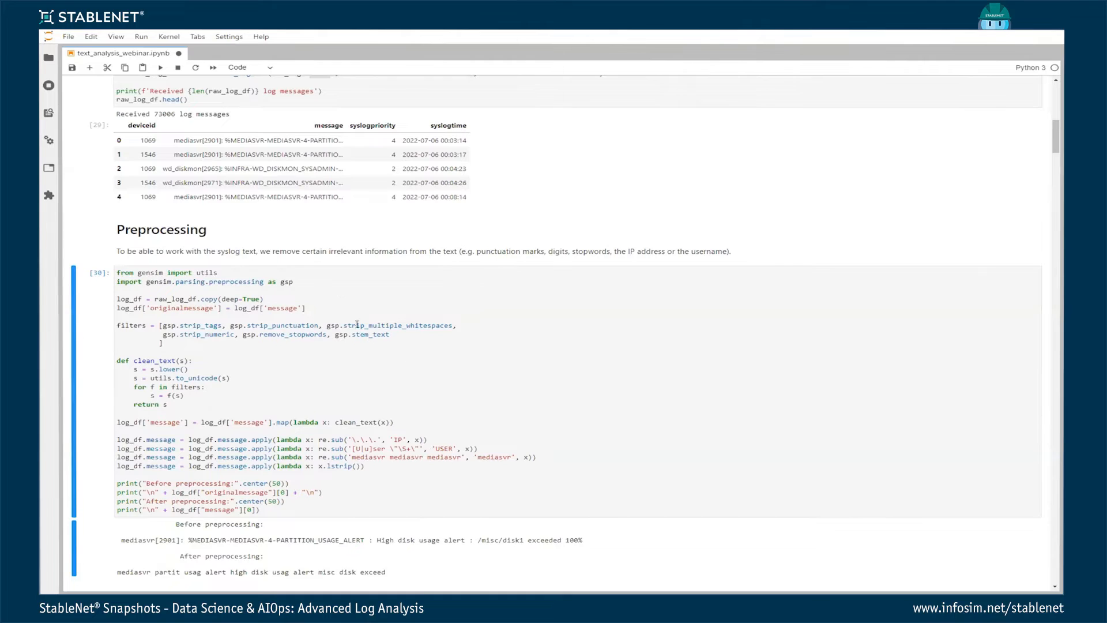
Run the first Log Analysis cell to count the log entries and the distinct devices
scroll(357, 324, down, 3)
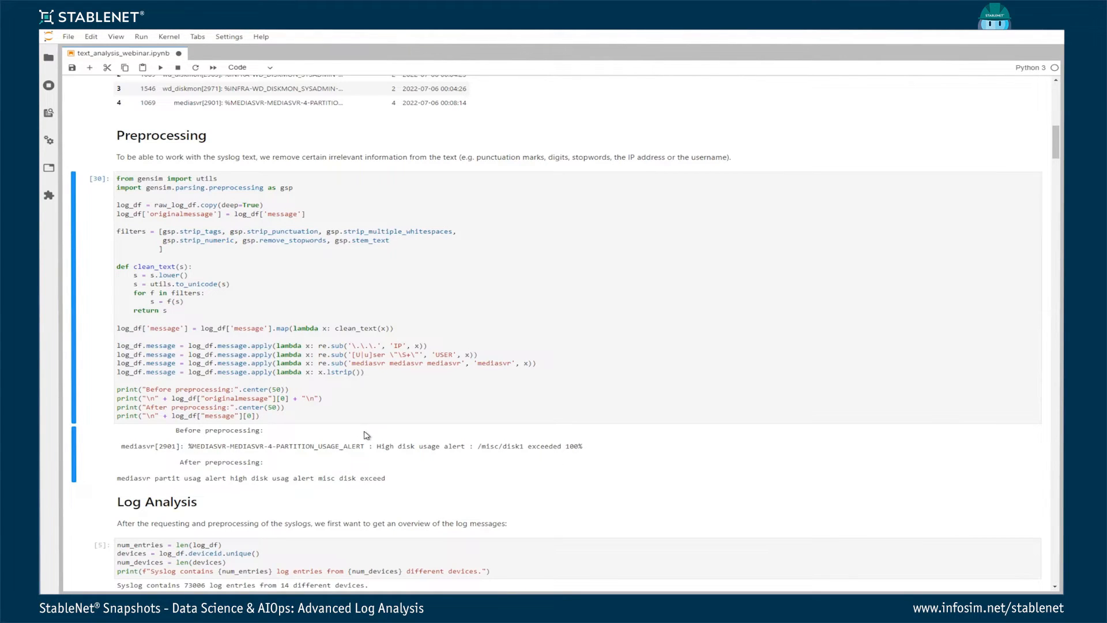
scroll(346, 426, down, 1)
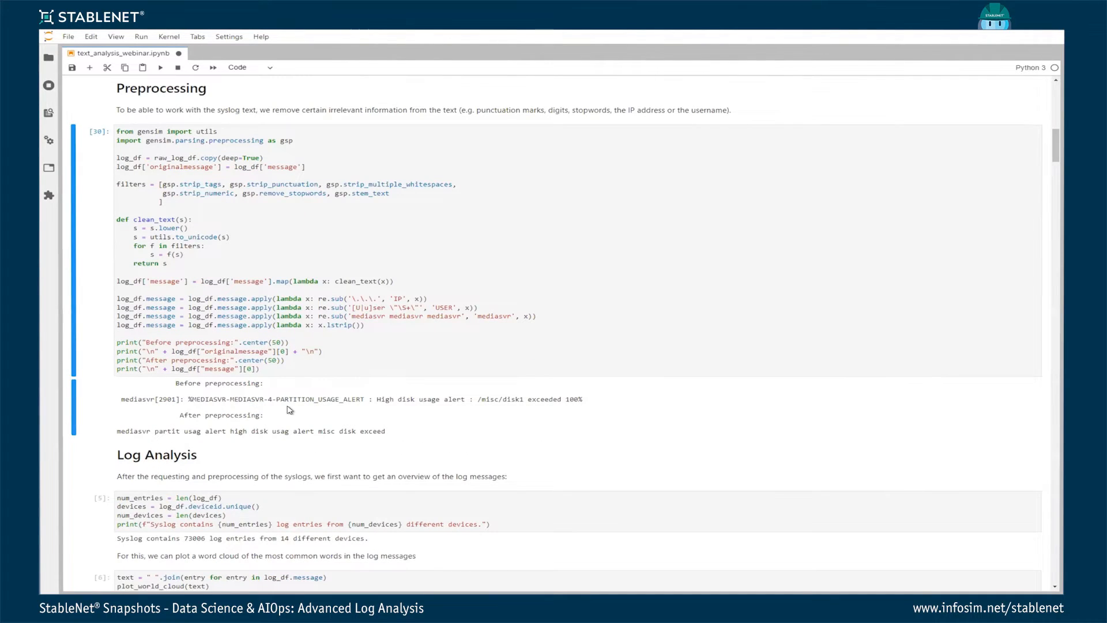
scroll(289, 411, down, 1)
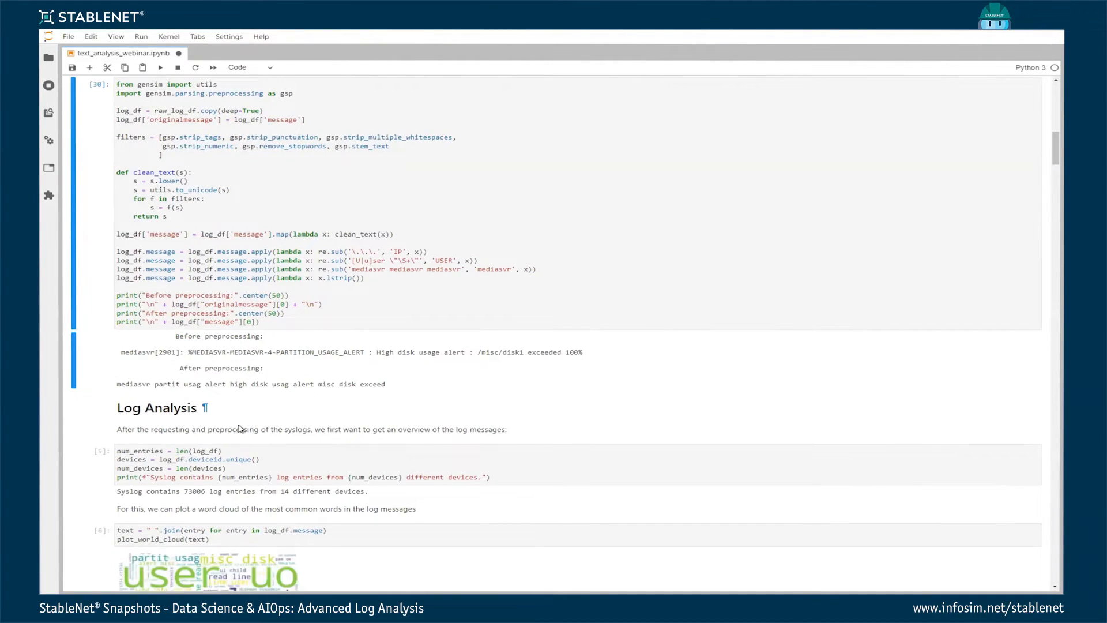
scroll(199, 407, down, 1)
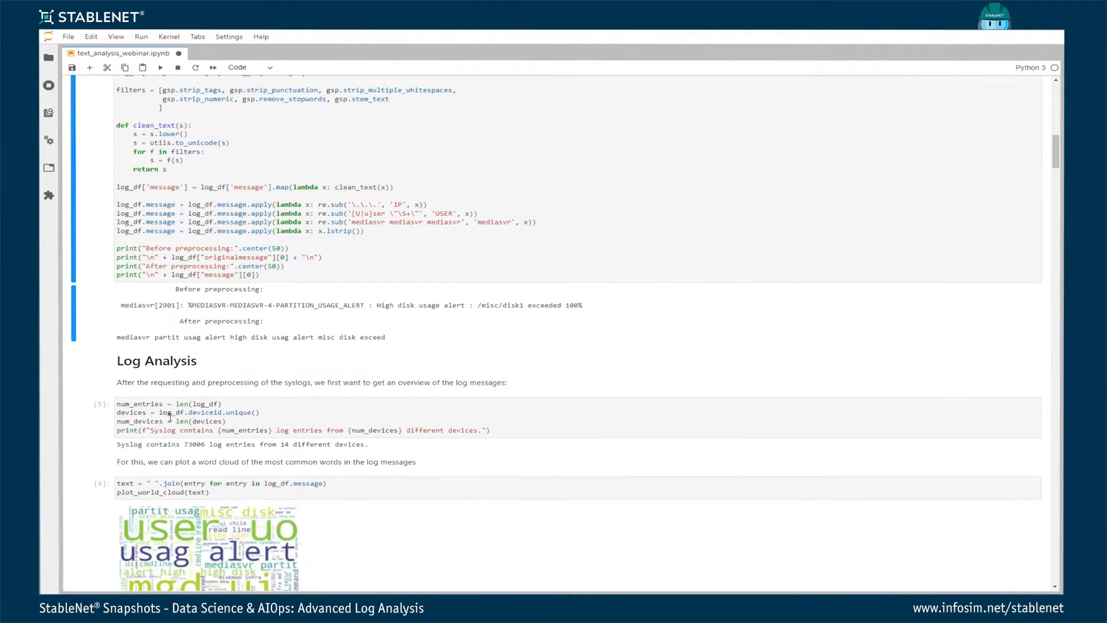
drag(259, 411, 159, 411)
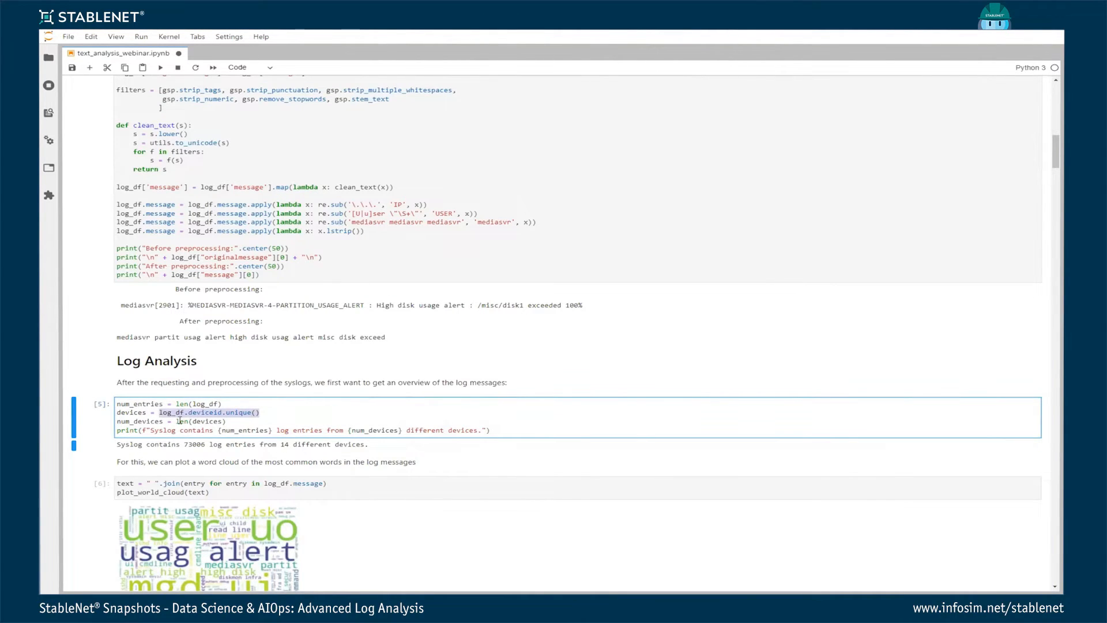
drag(226, 421, 151, 421)
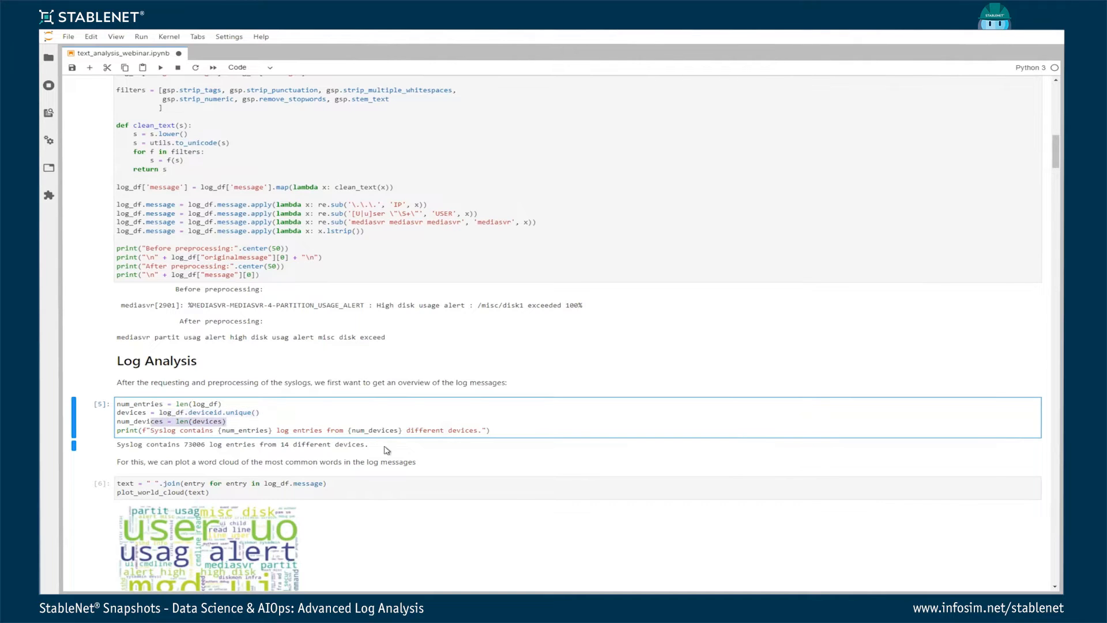
click(294, 419)
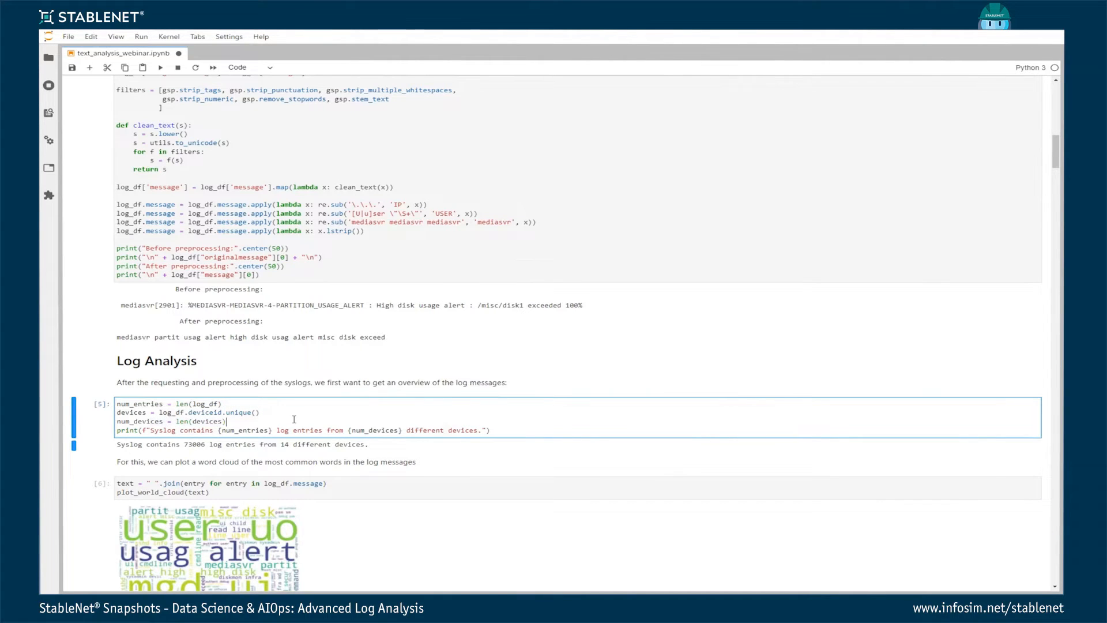
key(ctrl+Return)
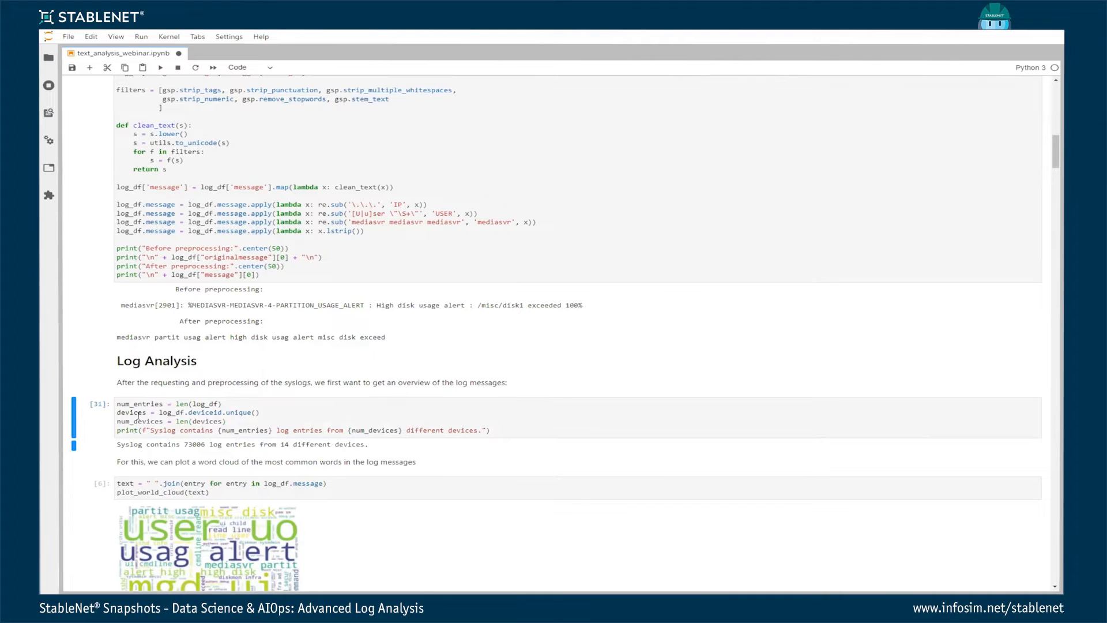
double_click(196, 449)
Run the cell that plots a word cloud of the most common words in the log messages
scroll(286, 400, down, 3)
click(286, 400)
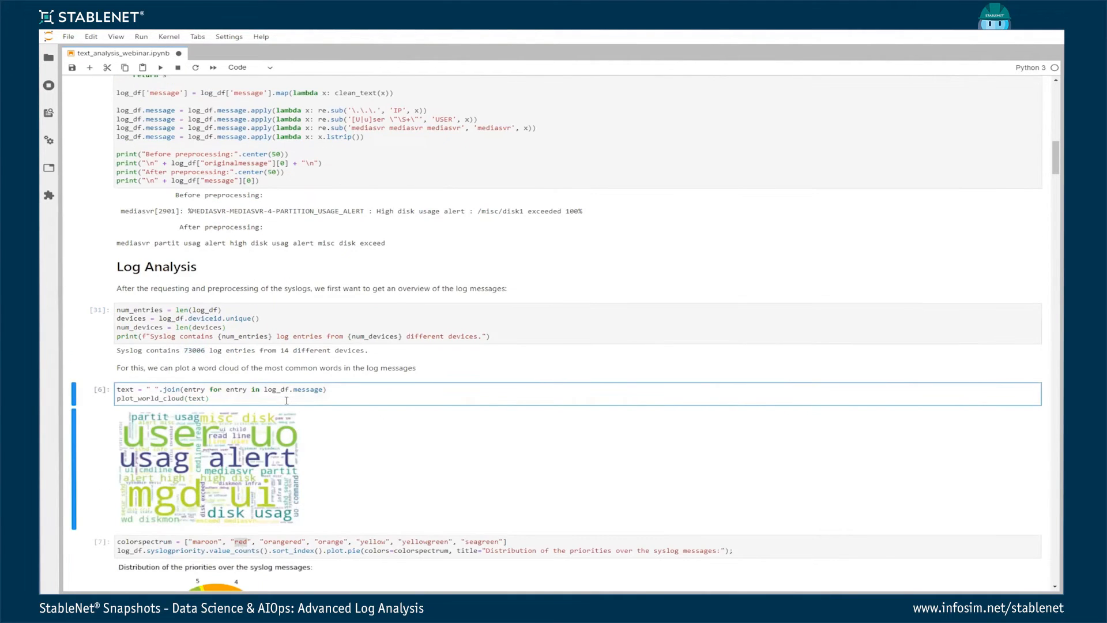
key(ctrl+Return)
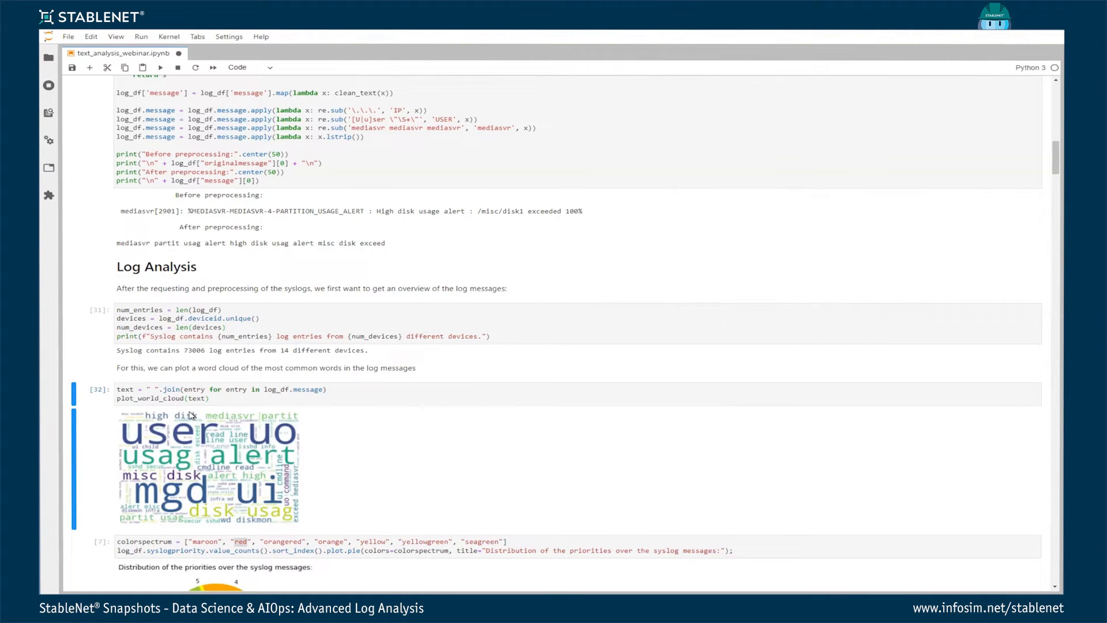
Run the cell that plots a pie chart of the syslog priority distribution with the colorspectrum palette
scroll(282, 389, down, 1)
scroll(283, 384, down, 1)
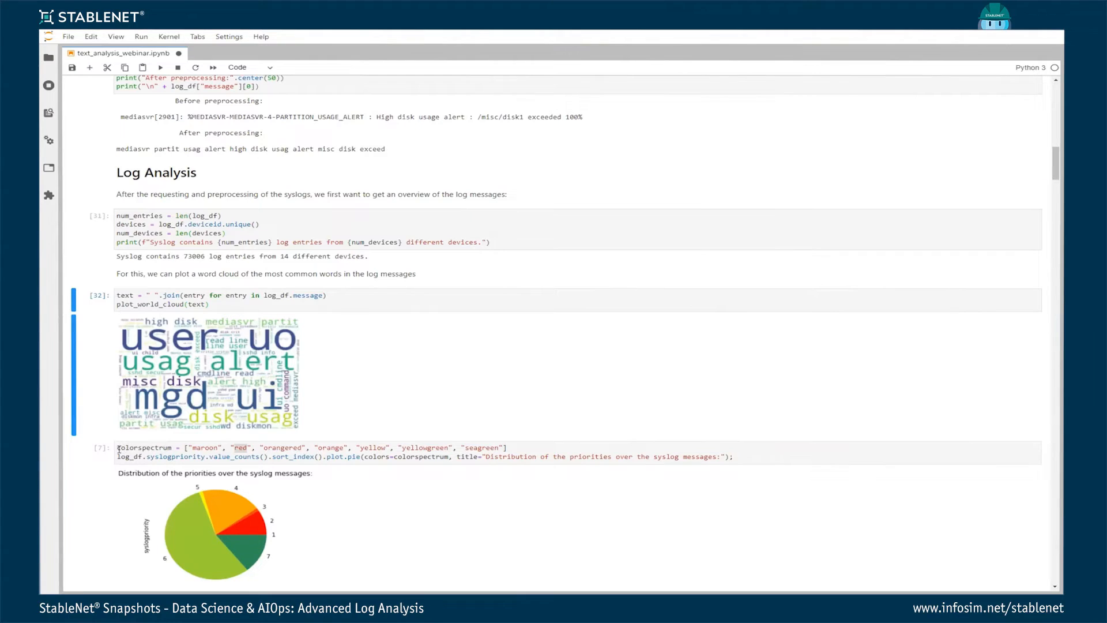
drag(117, 448, 215, 448)
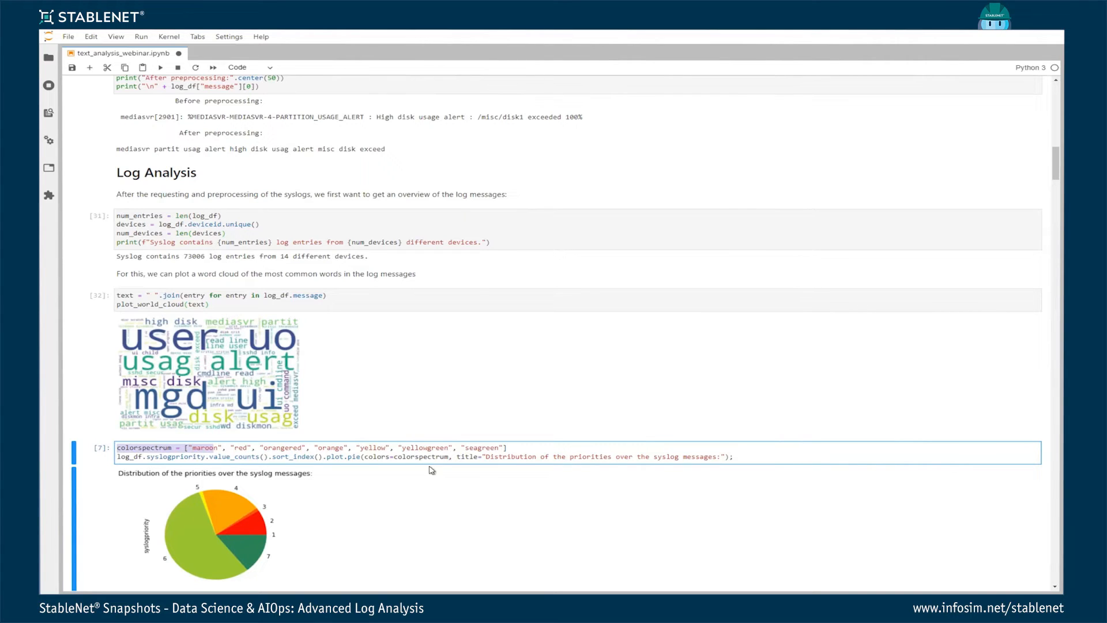
click(538, 448)
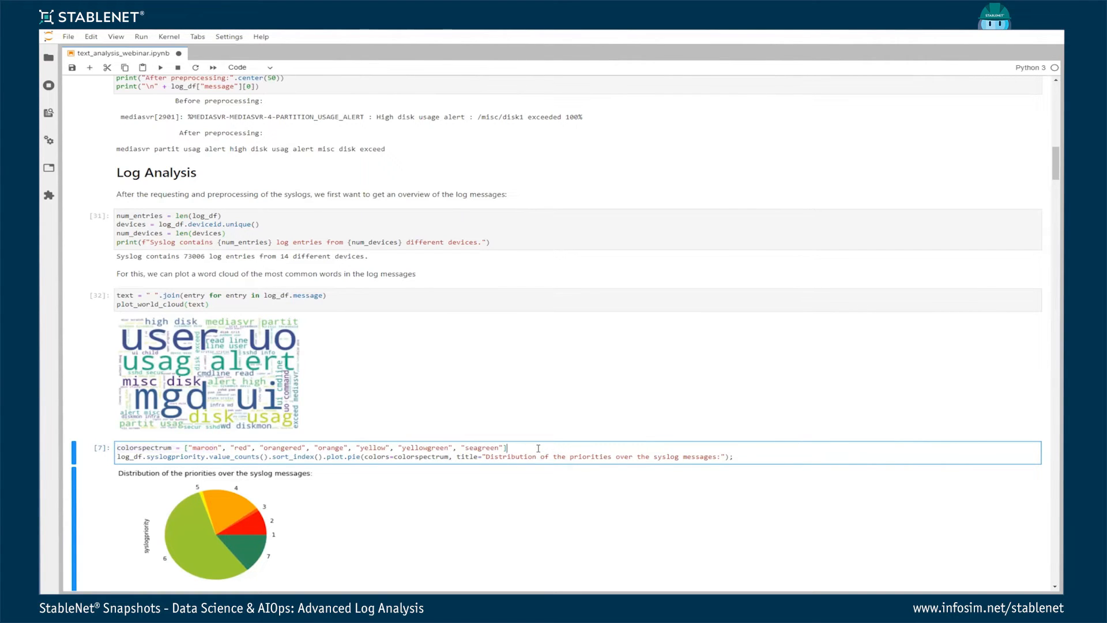
key(ctrl+Return)
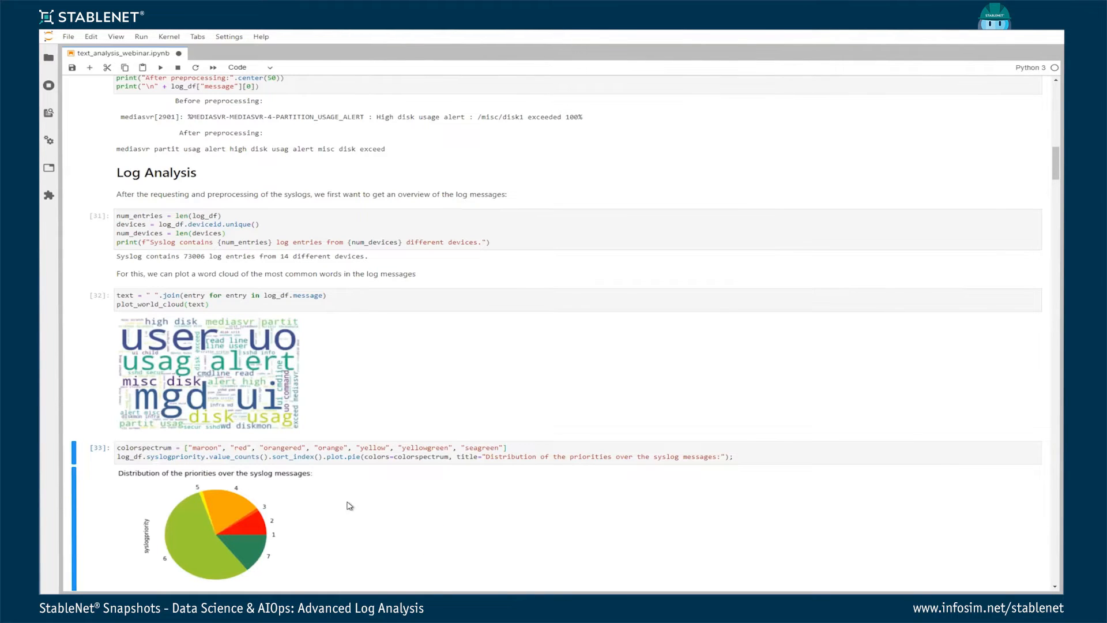
Save the notebook and run the cell that plots stacked bars of the log messages per device, ordered by priority
scroll(219, 406, down, 2)
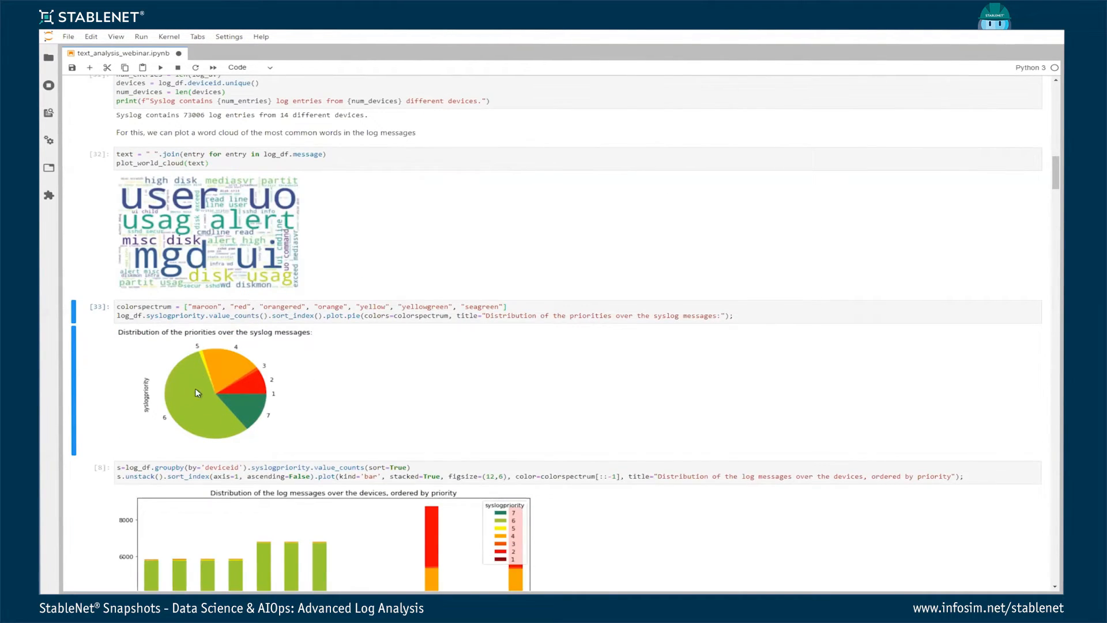
key(ctrl+s)
scroll(295, 421, down, 1)
click(294, 422)
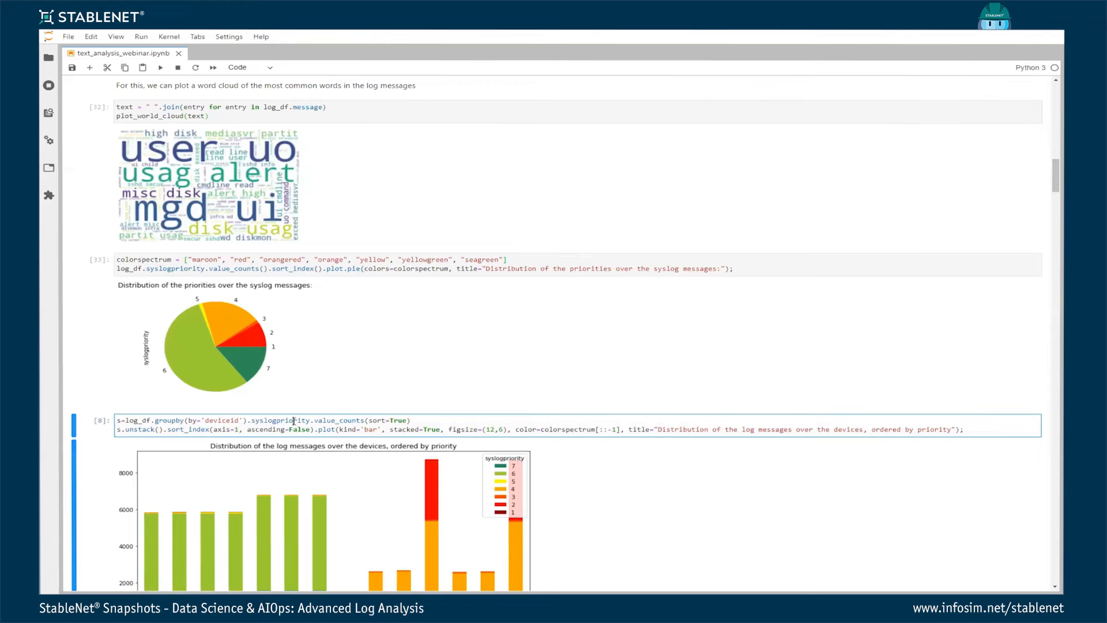
key(ctrl+Return)
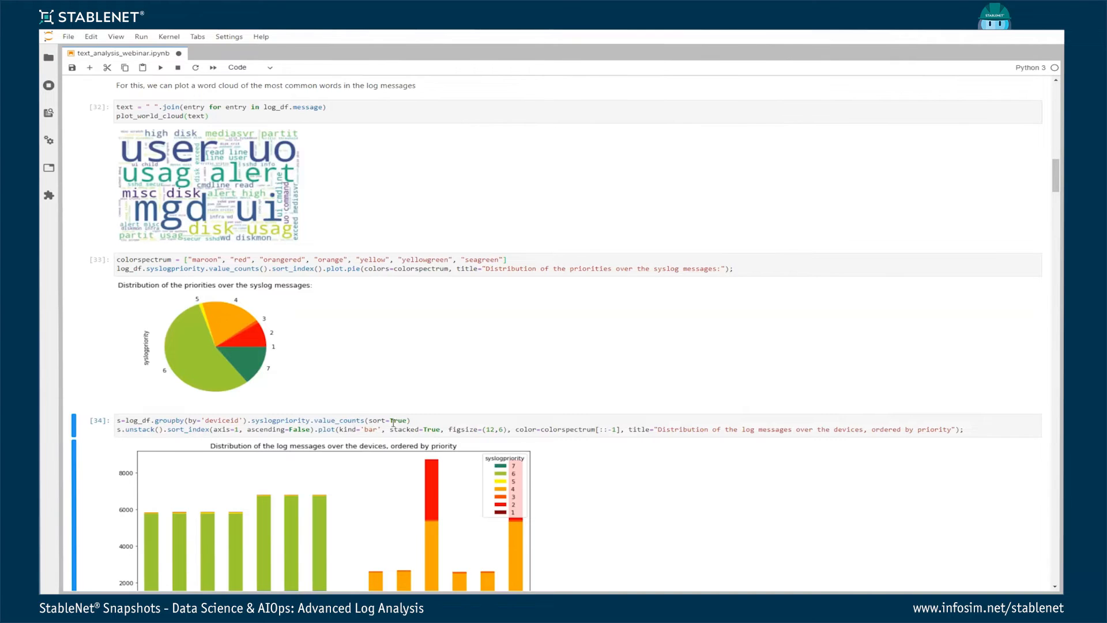
Run the cell that draws the scatter plot of log message occurrence over time by priority
scroll(297, 471, down, 2)
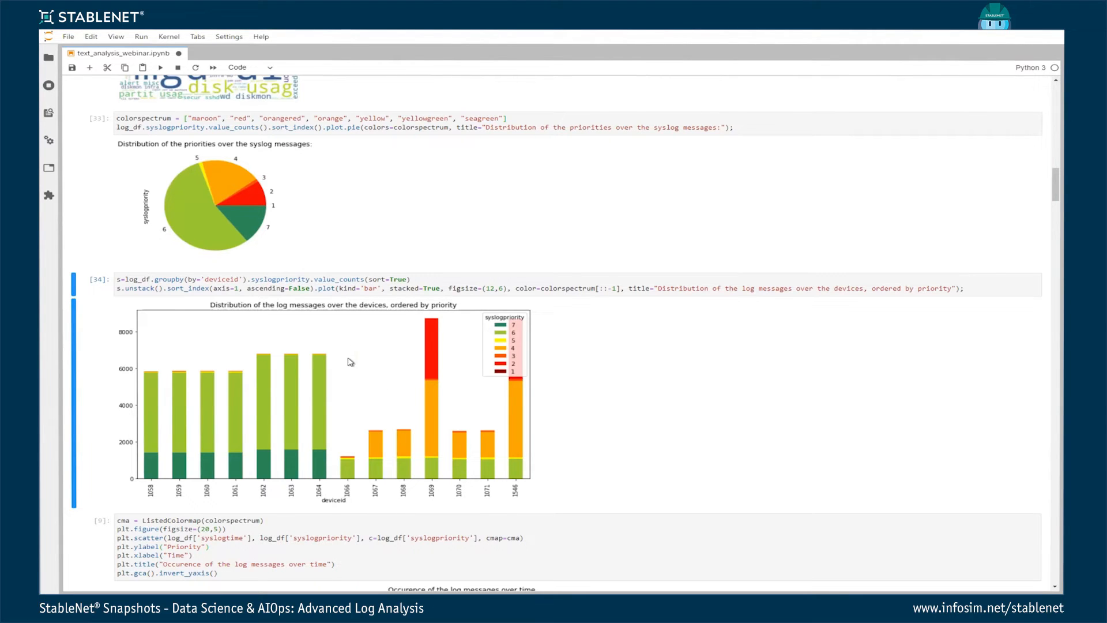
scroll(319, 385, down, 1)
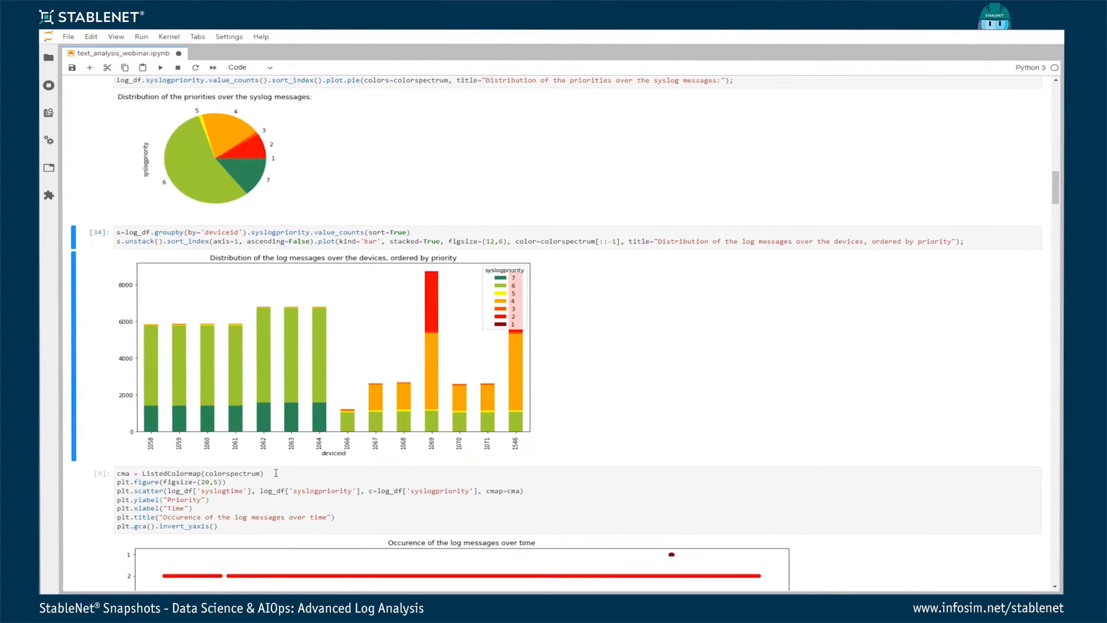
click(275, 473)
key(ctrl+Return)
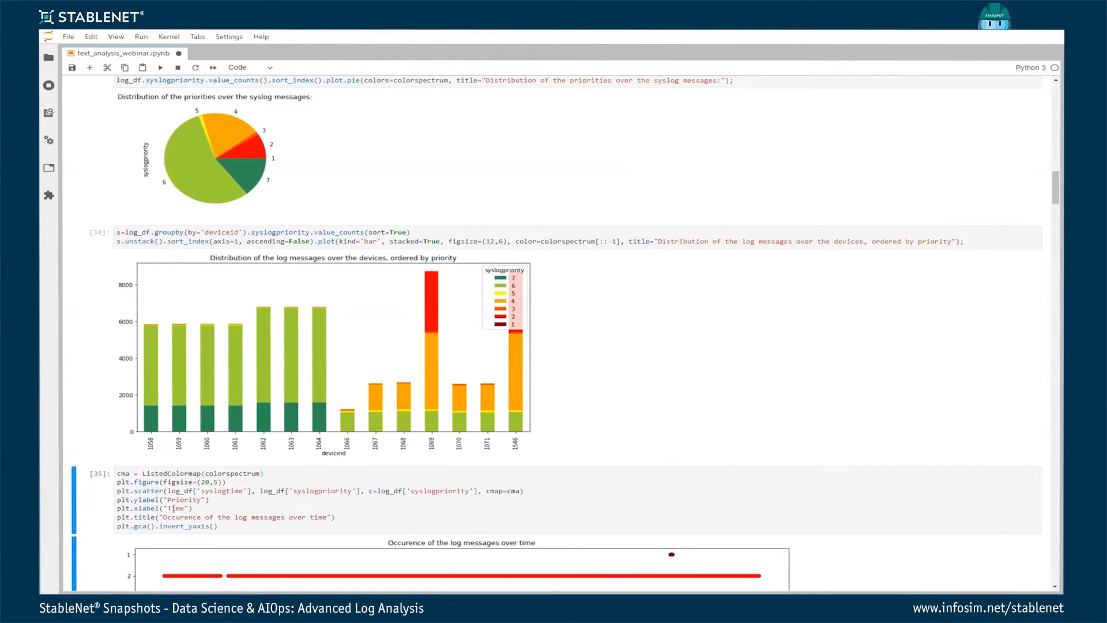
Run the %%capture cell that computes 40-bin histogram values of the syslog times for each priority, and highlight its hist call
scroll(170, 467, down, 1)
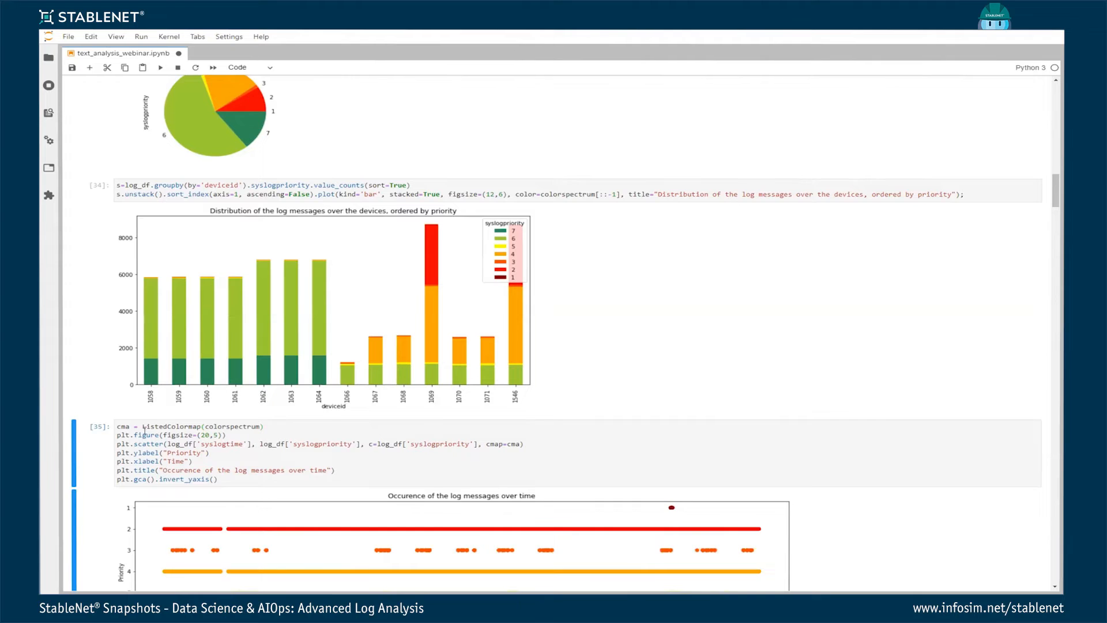
scroll(162, 439, down, 1)
scroll(213, 541, down, 1)
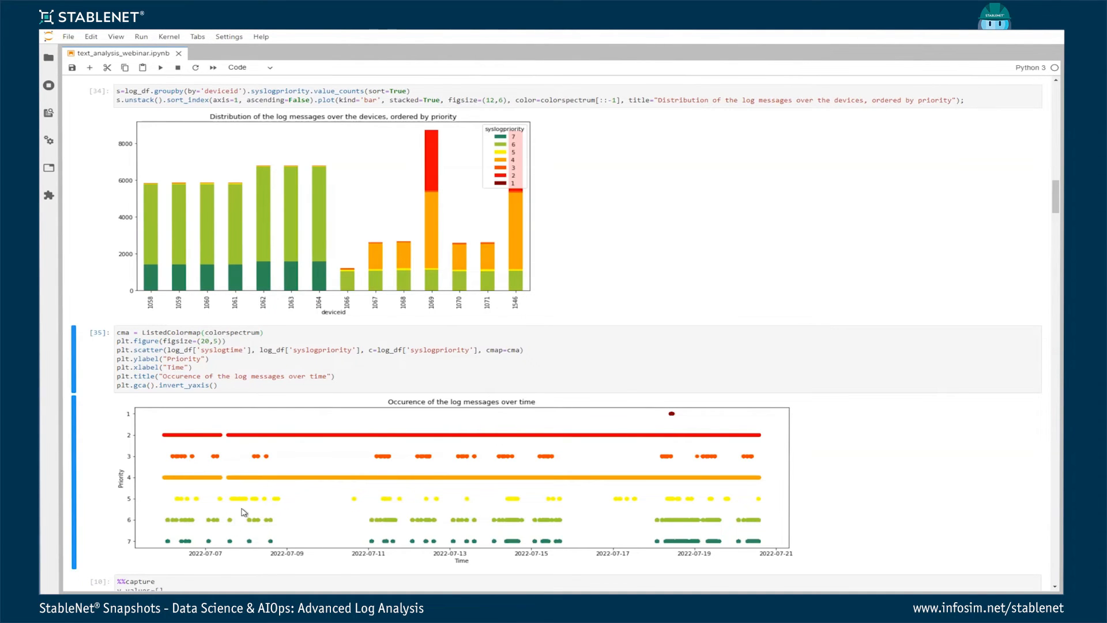
scroll(245, 496, down, 2)
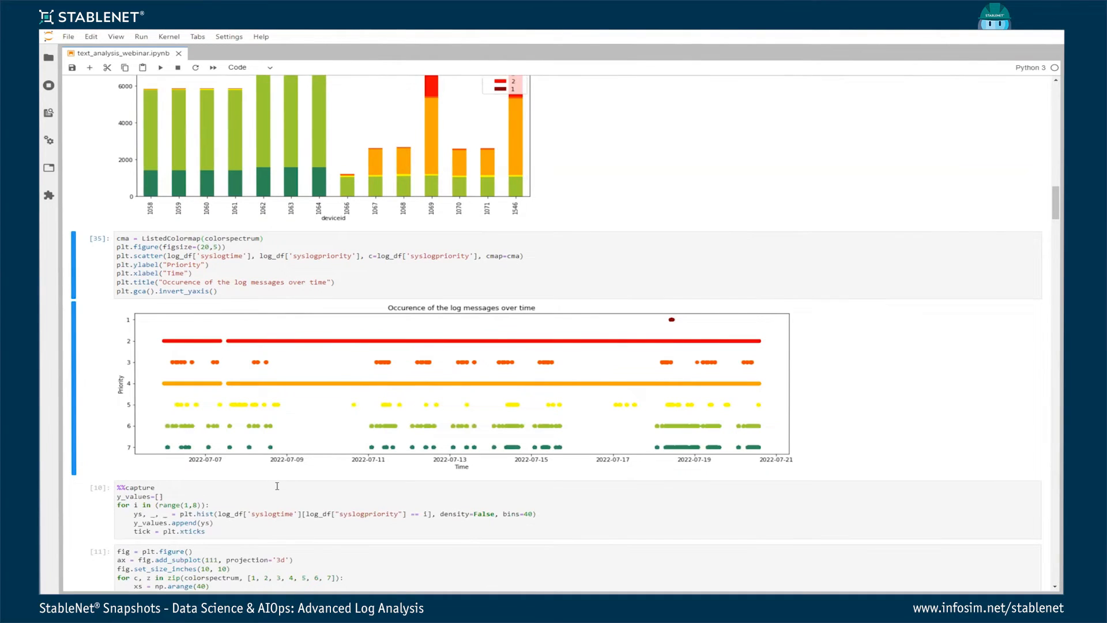
click(276, 486)
key(ctrl+Return)
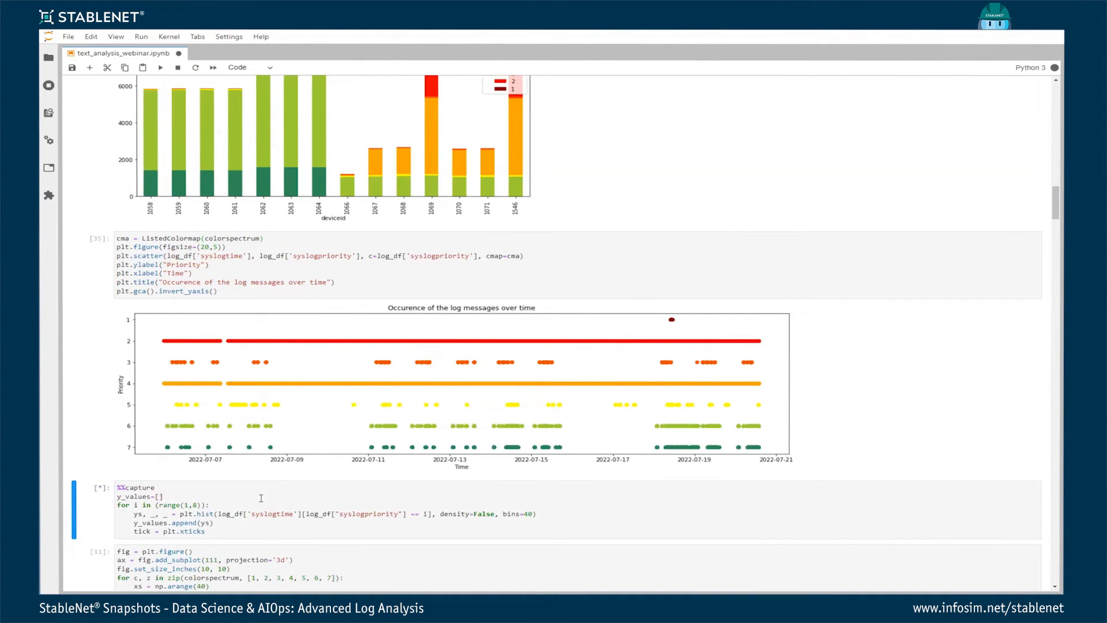
double_click(206, 513)
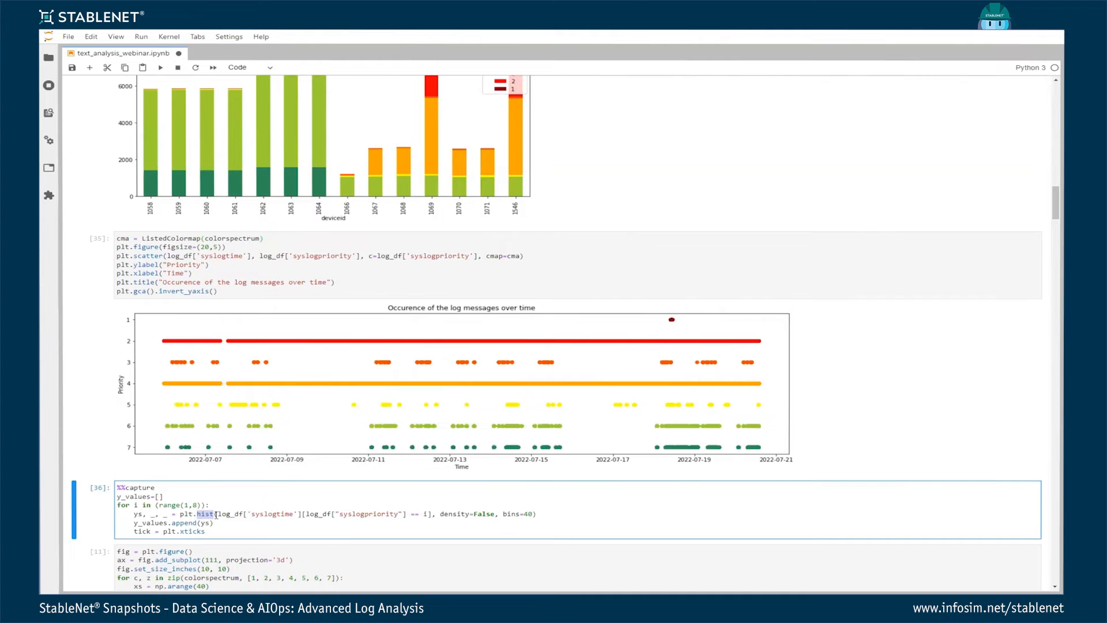
Run the cell that plots the 3D histogram of the number of messages per priority
scroll(211, 440, down, 1)
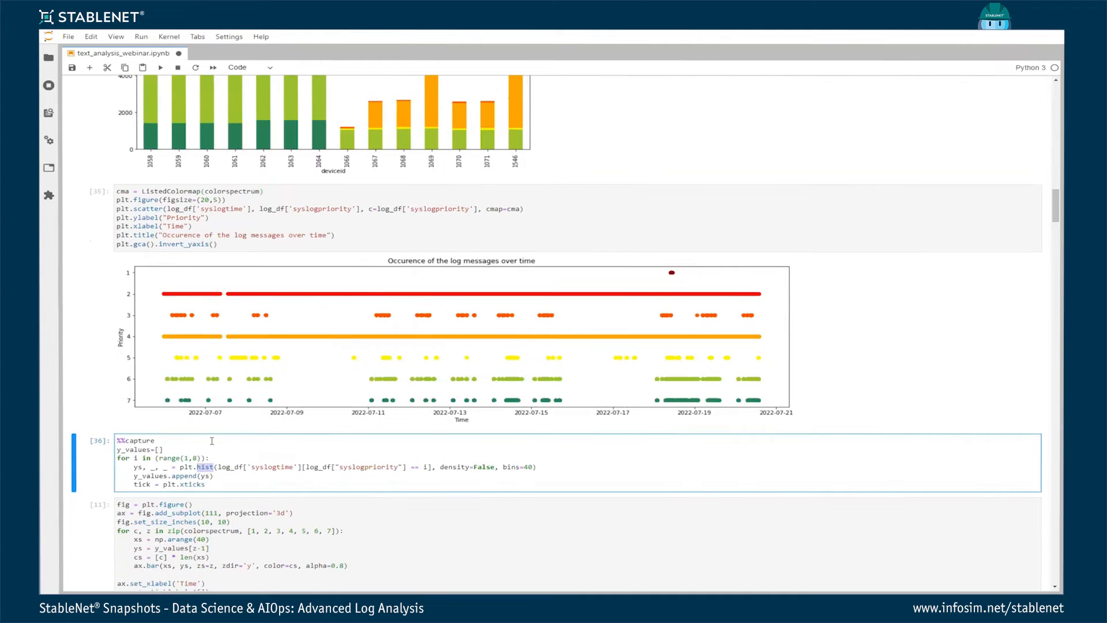
click(271, 518)
scroll(281, 518, down, 1)
scroll(280, 518, down, 1)
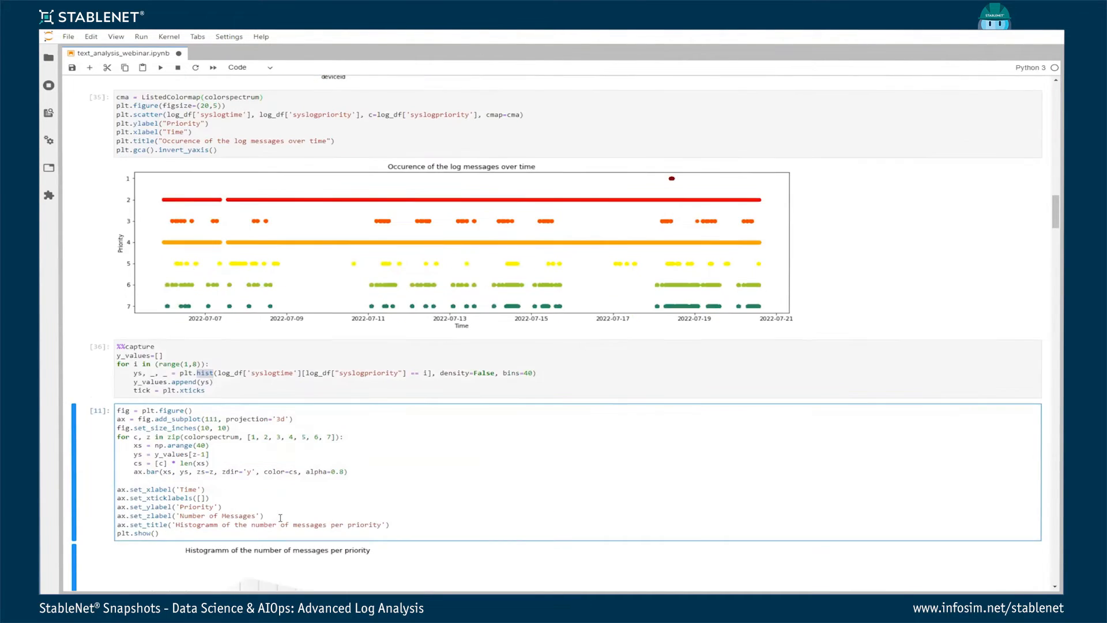
key(ctrl+Return)
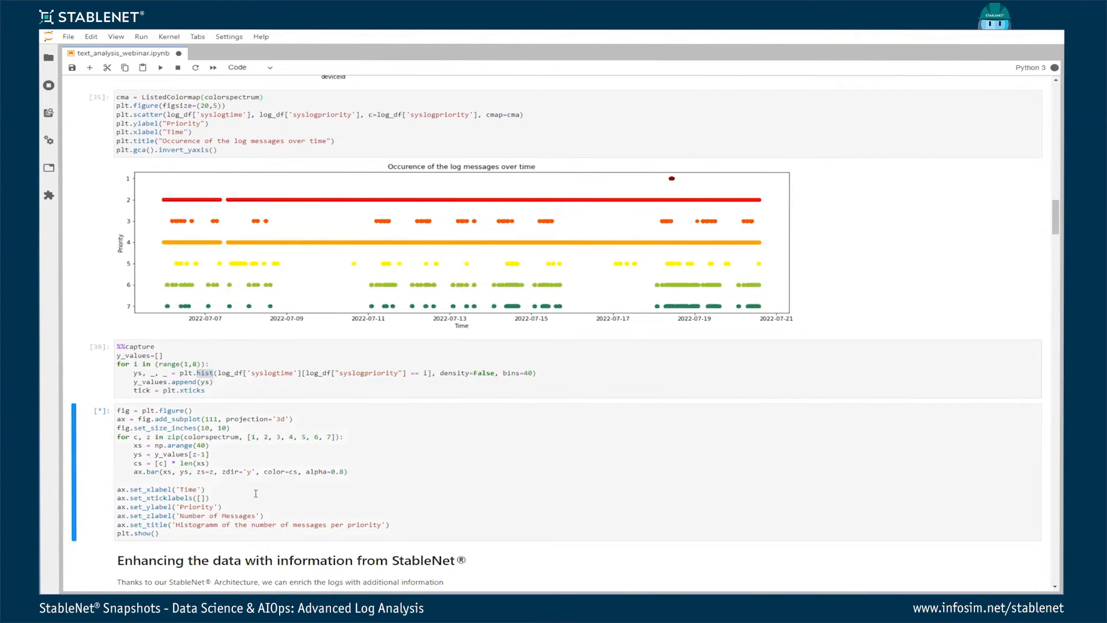
Review the 3D histogram together with its axis-label and bar-plotting code, and save the notebook
scroll(271, 499, down, 6)
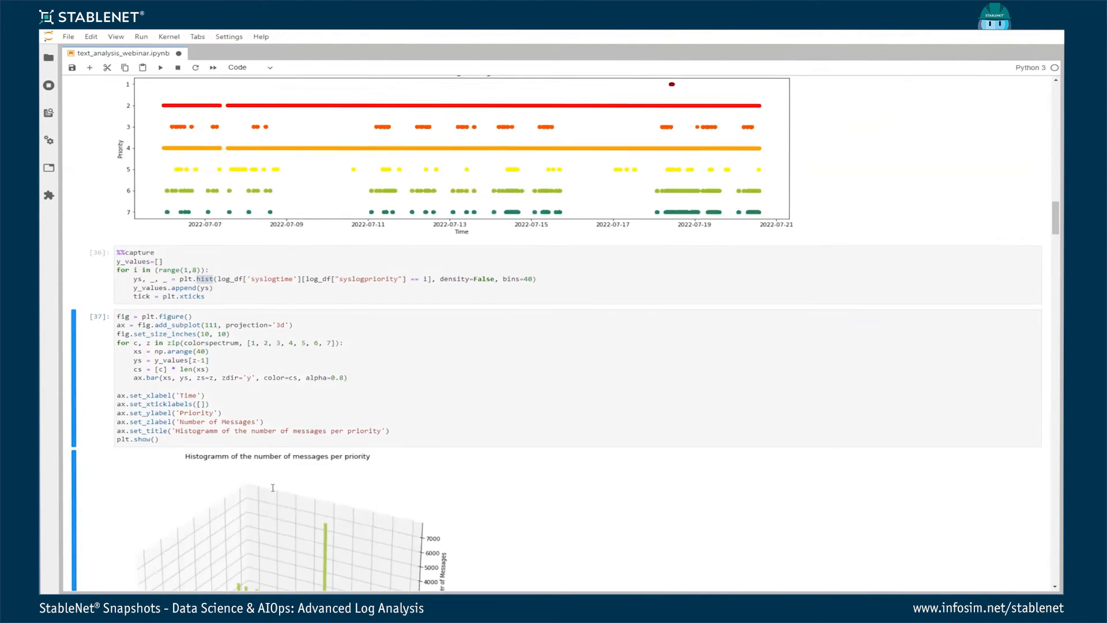
scroll(398, 448, up, 6)
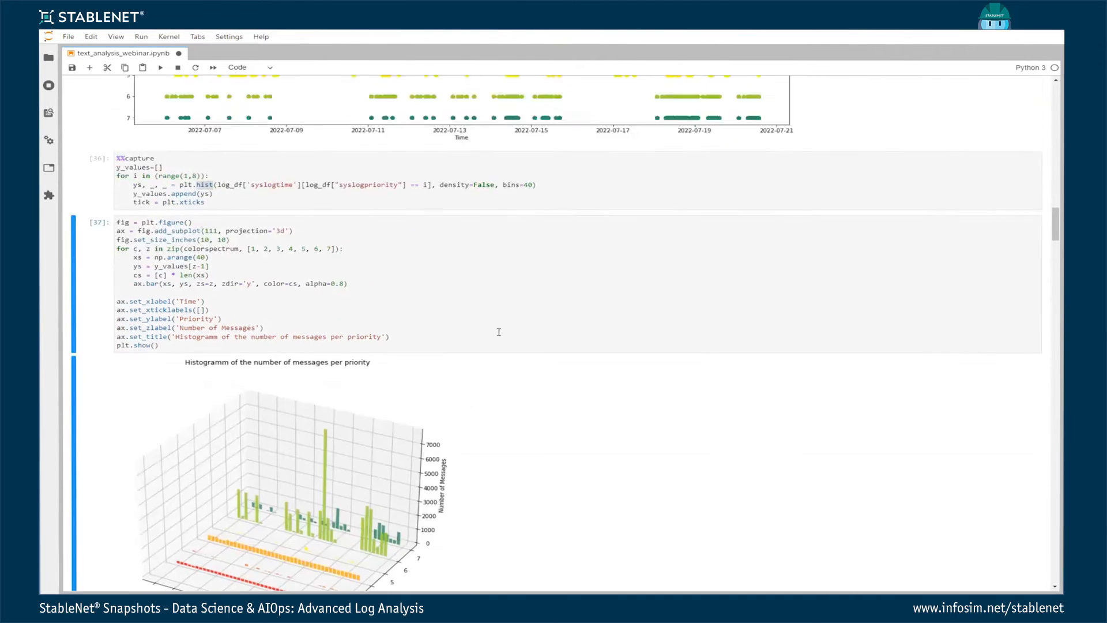
scroll(488, 397, down, 7)
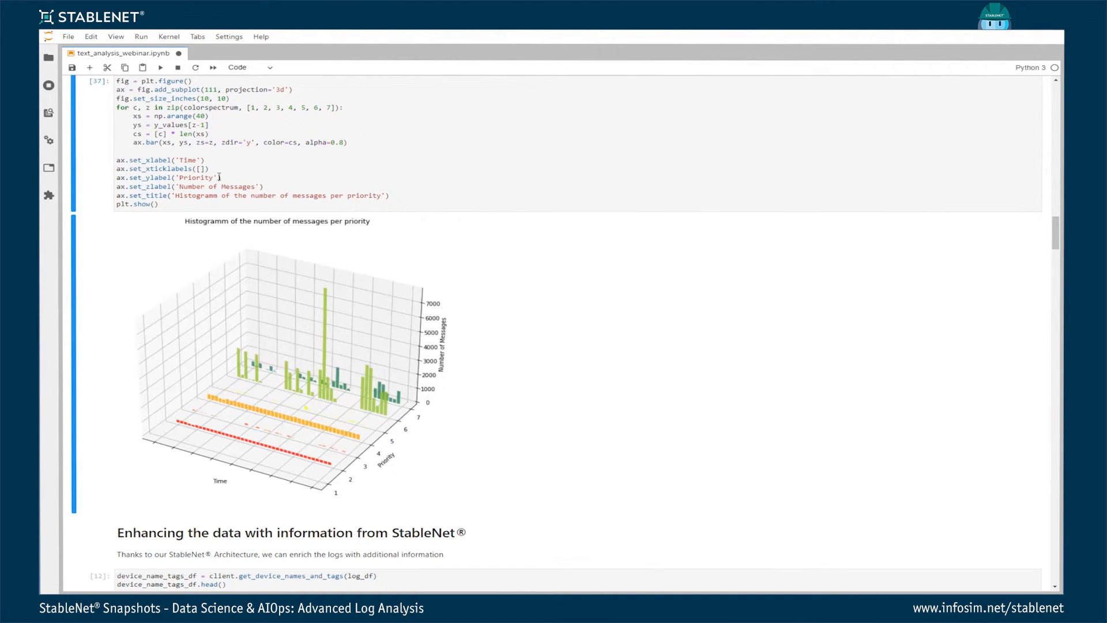
scroll(175, 242, up, 1)
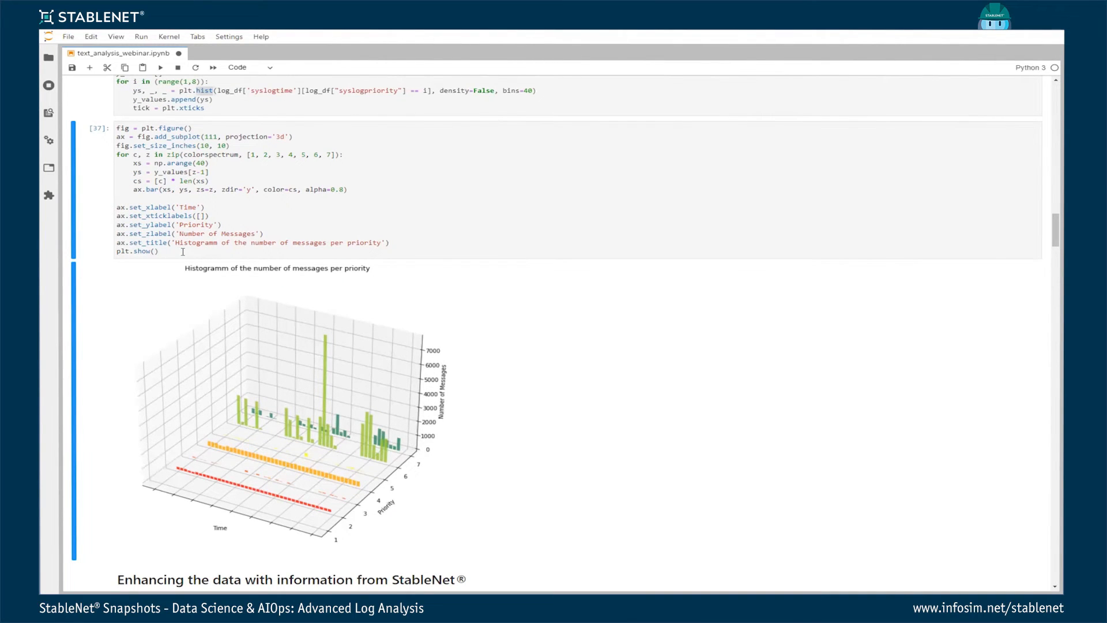
drag(156, 243, 159, 252)
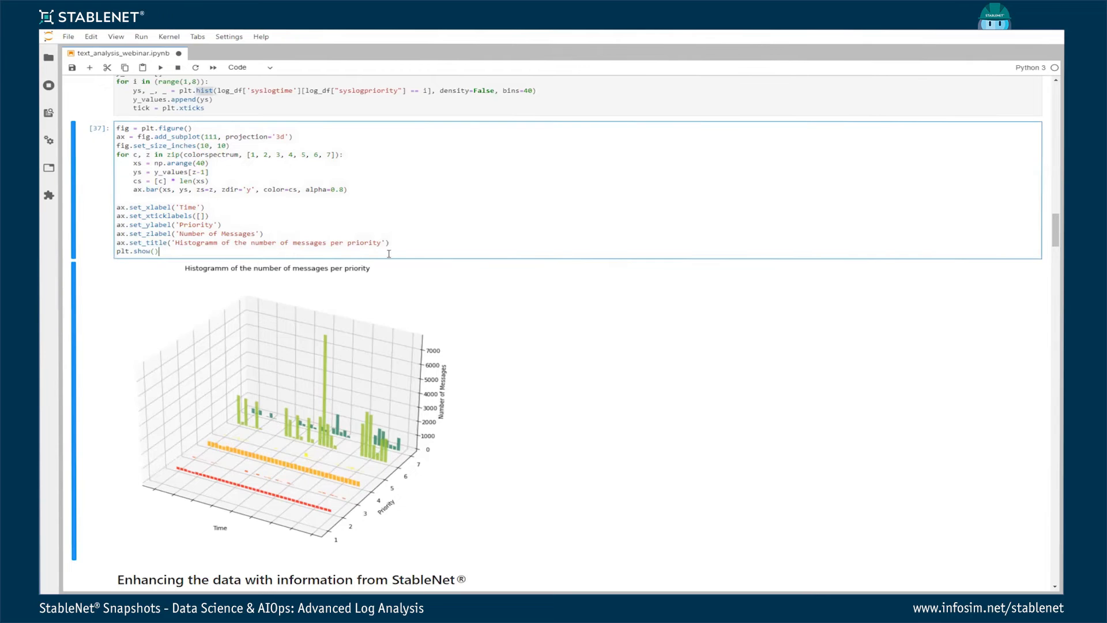
drag(391, 243, 117, 207)
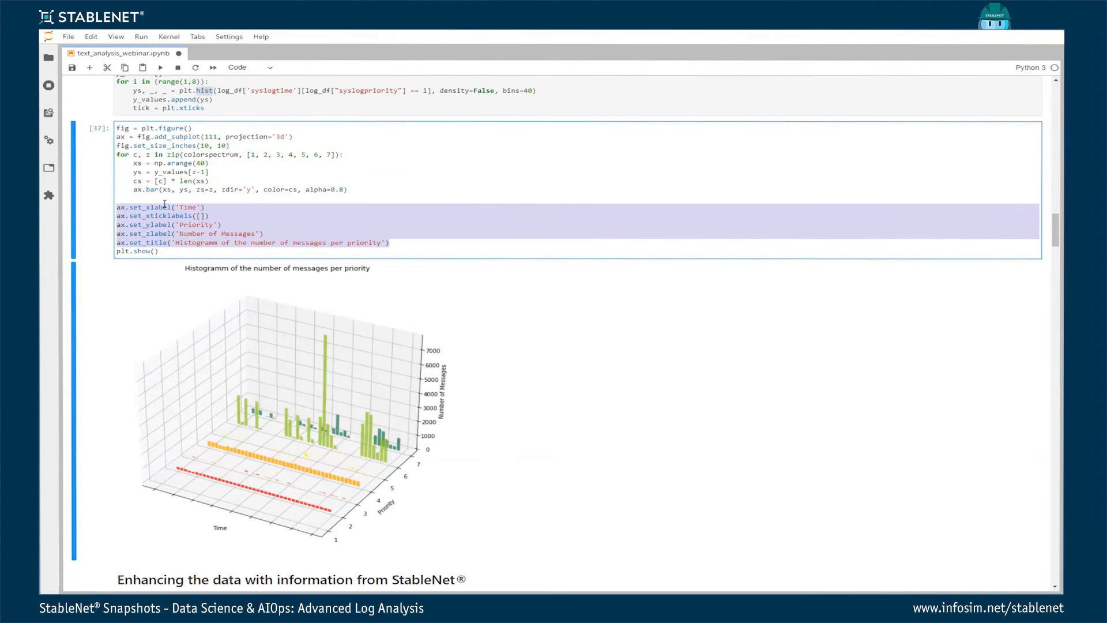
key(ctrl+s)
drag(154, 164, 206, 194)
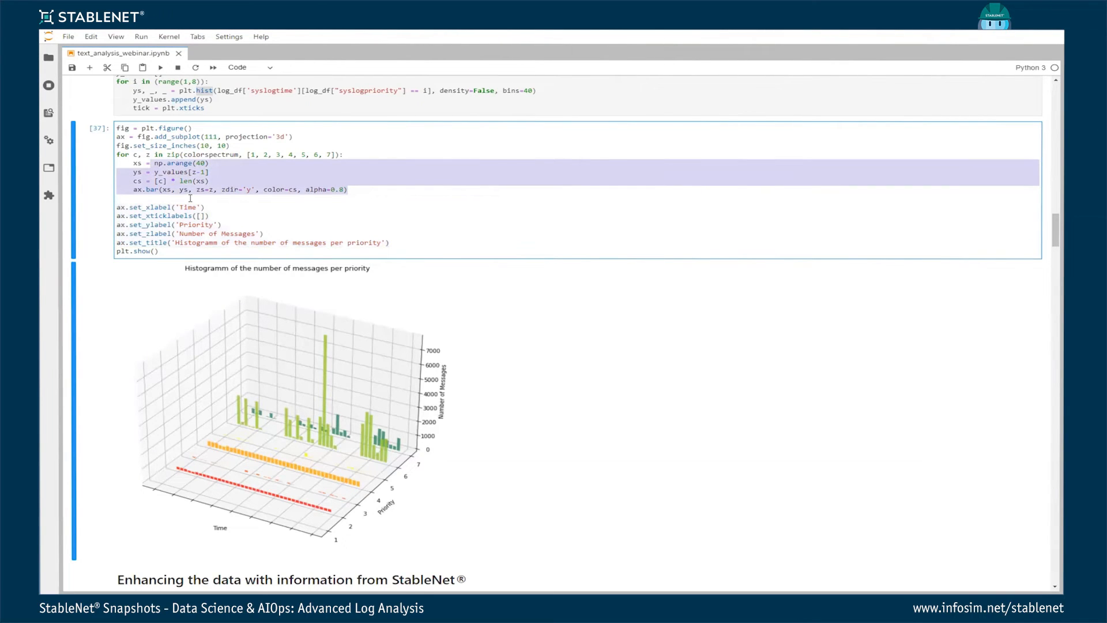
scroll(229, 204, up, 1)
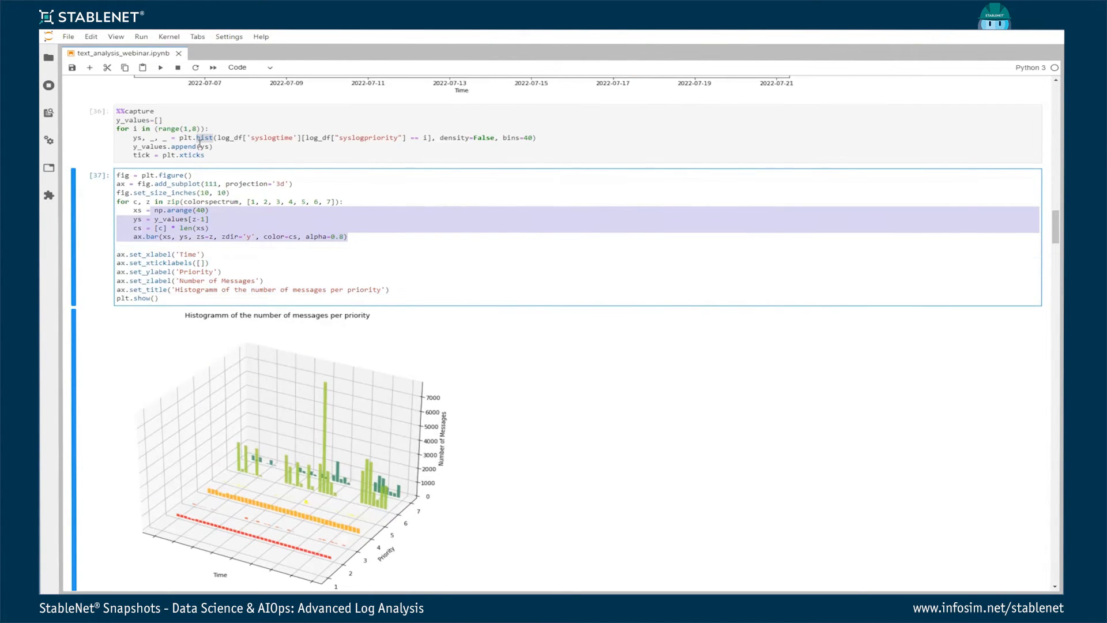
scroll(239, 207, down, 1)
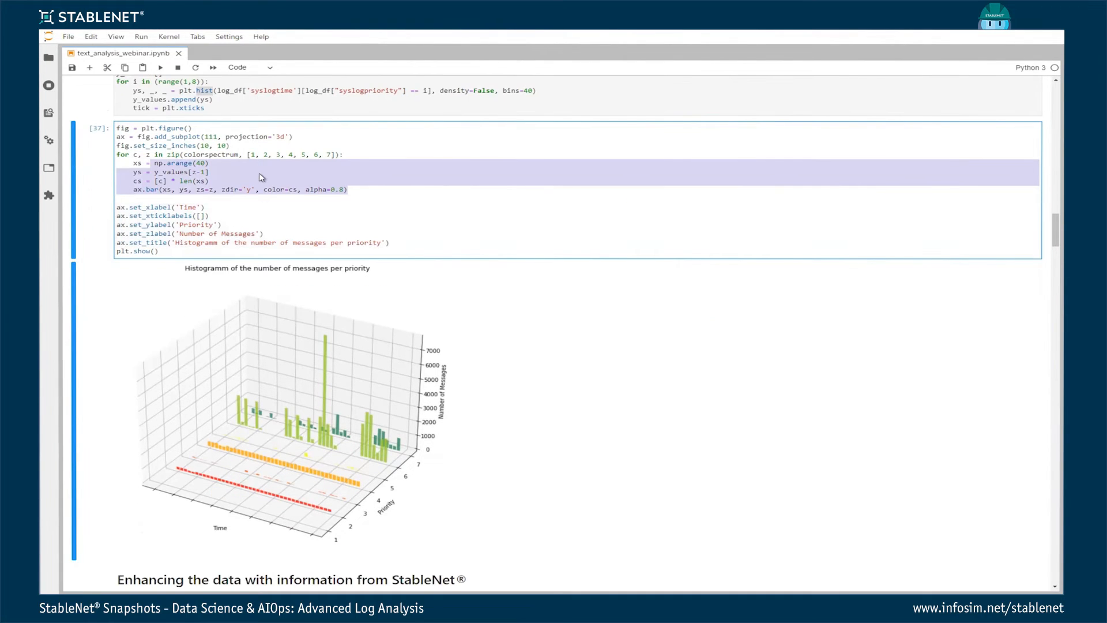
Run the cell that merges StableNet device names and tags into the log data, and highlight its get_device_names_and_tags call
scroll(274, 183, down, 3)
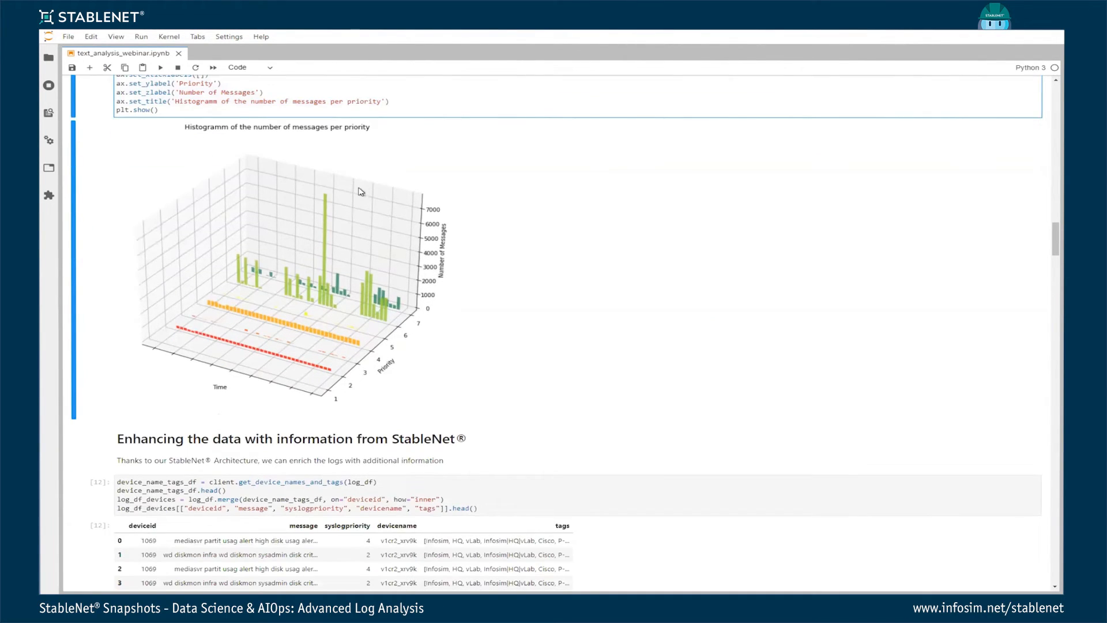
scroll(361, 192, down, 3)
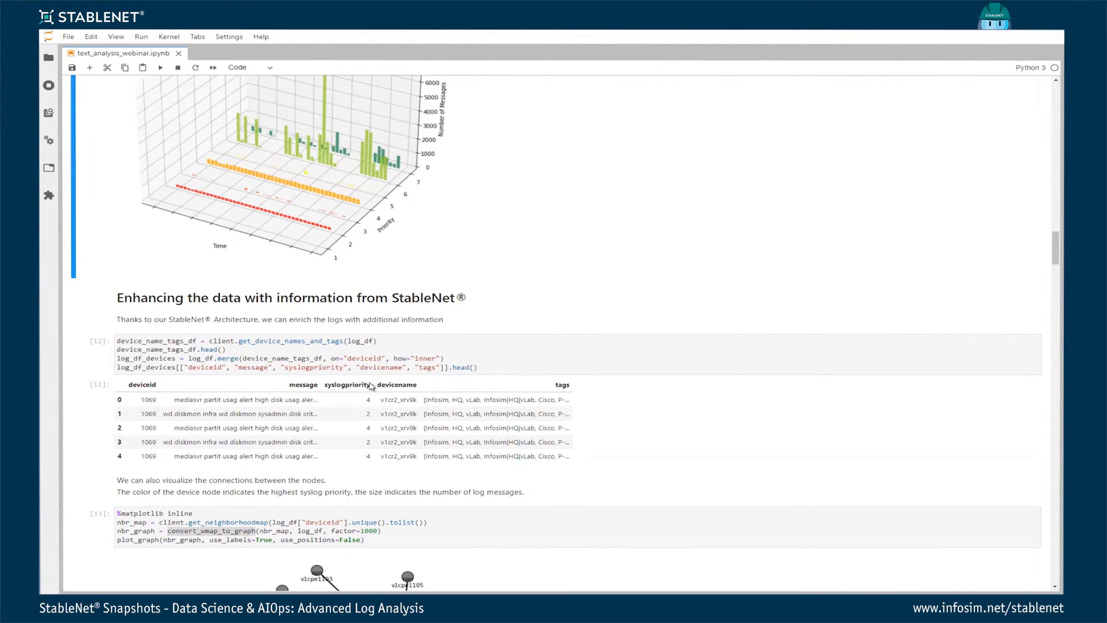
double_click(562, 384)
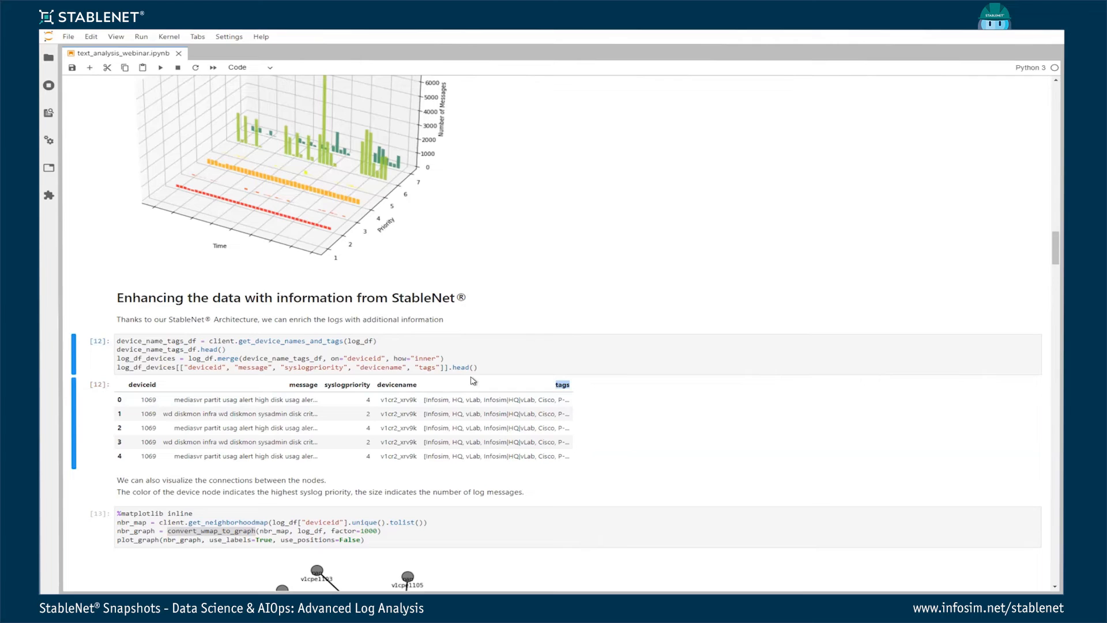
click(455, 339)
click(455, 335)
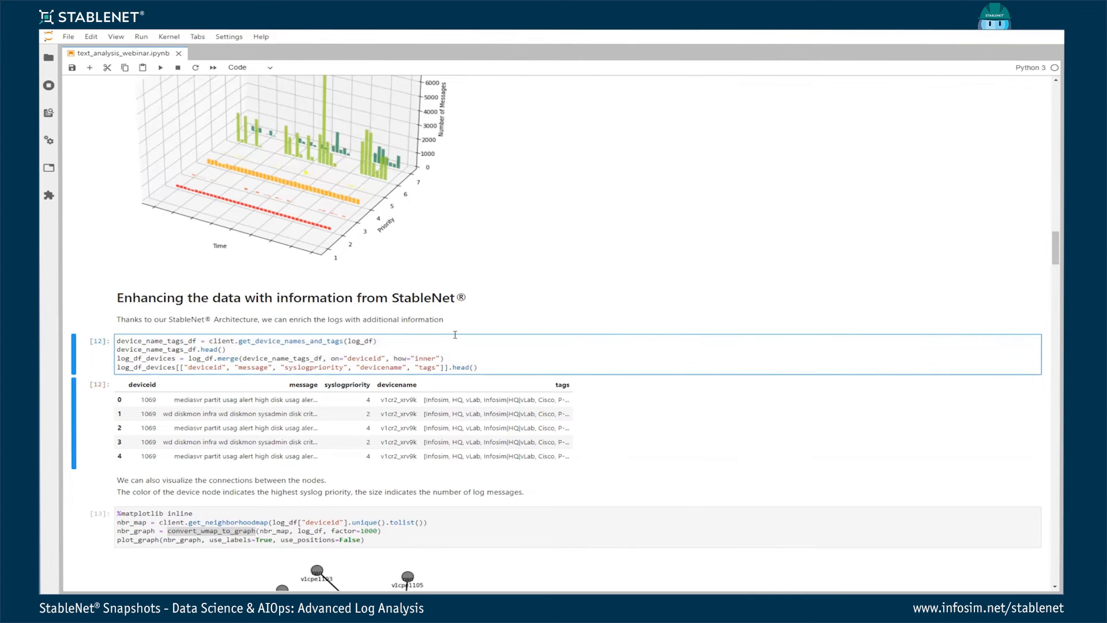
key(ctrl+Return)
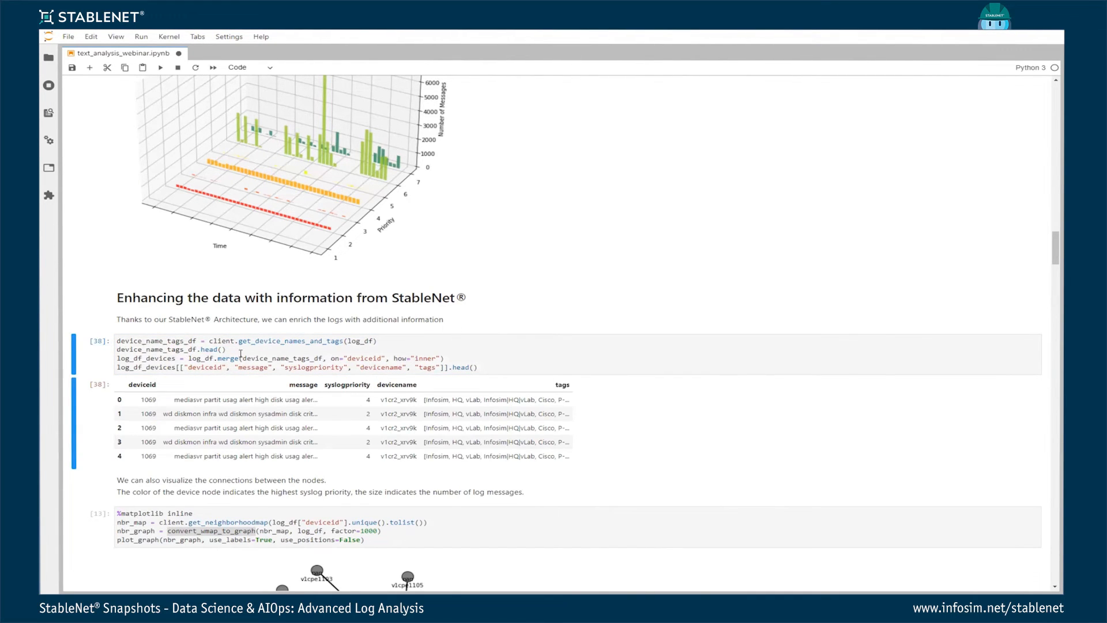
drag(238, 342, 341, 342)
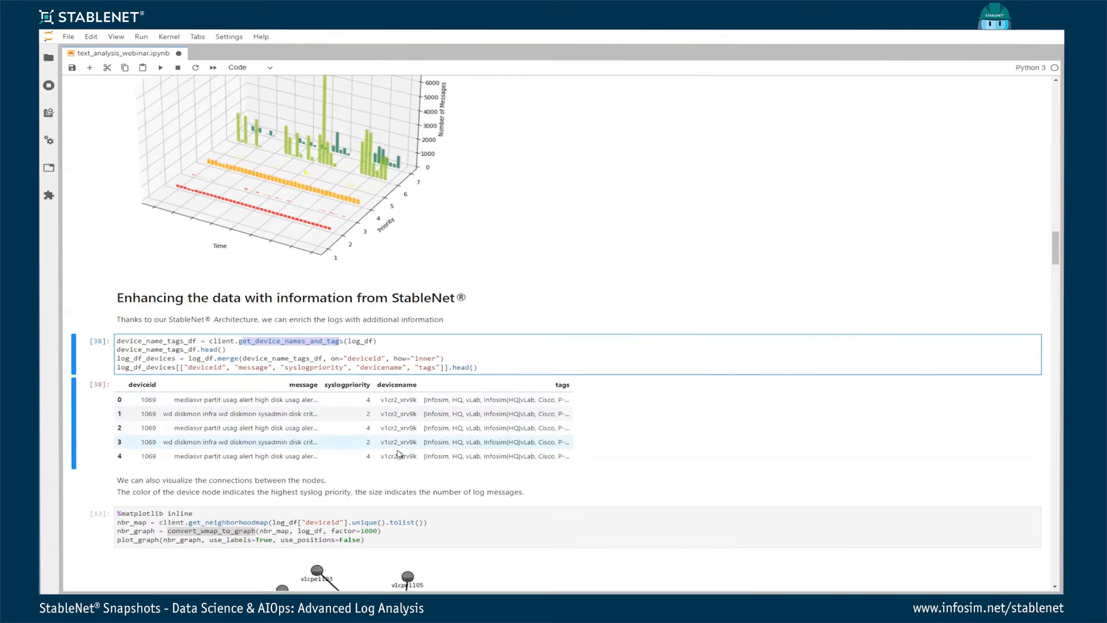
Run the cell that fetches the neighborhood map and plots the graph of connections between the device nodes
scroll(326, 465, down, 1)
click(314, 468)
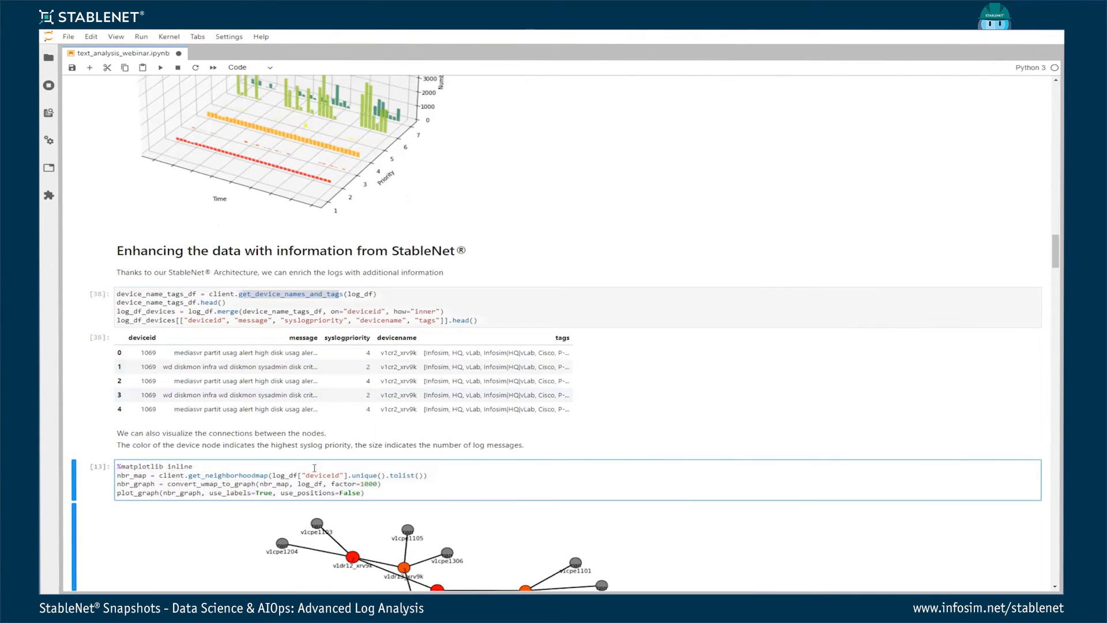
key(ctrl+Return)
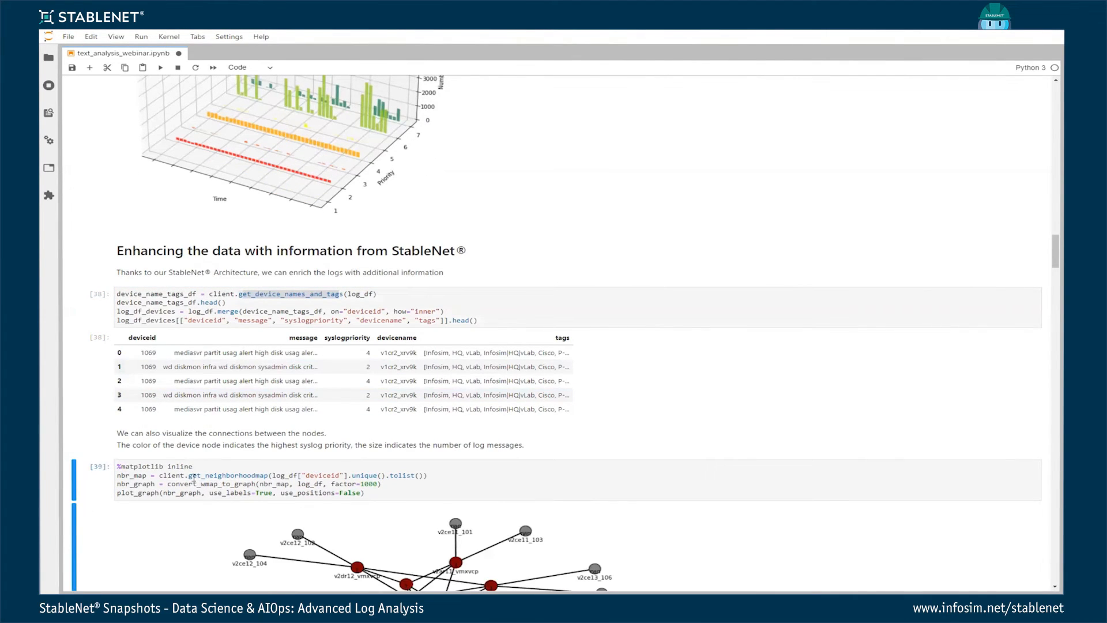
Highlight the get_neighborhoodmap call and its "deviceid" argument, and examine the plotted graph of device connections
double_click(235, 477)
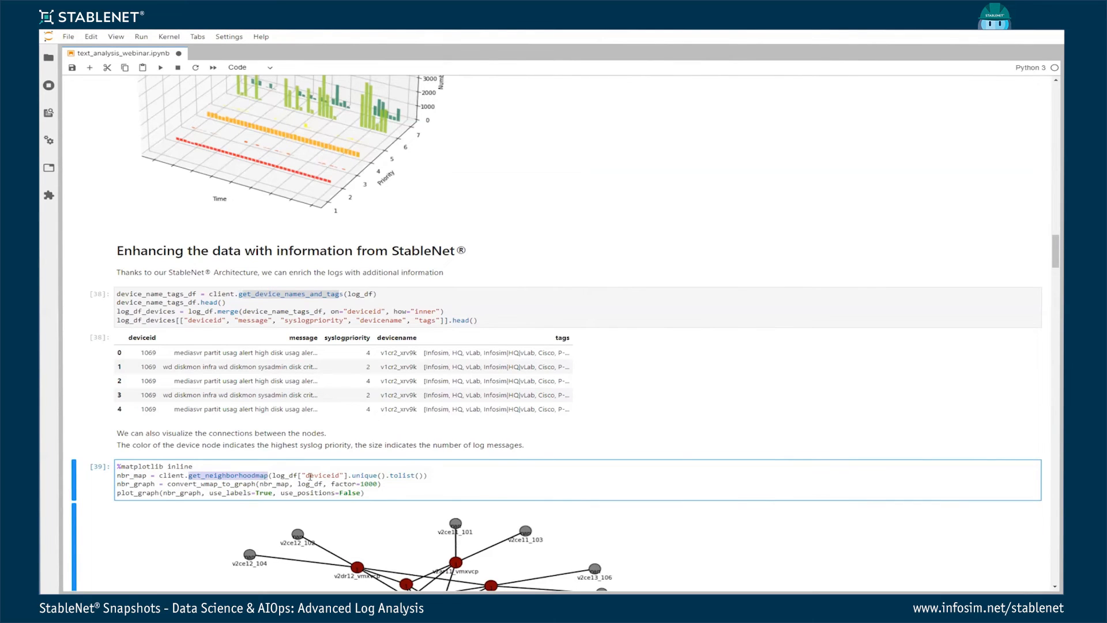
drag(301, 475, 344, 475)
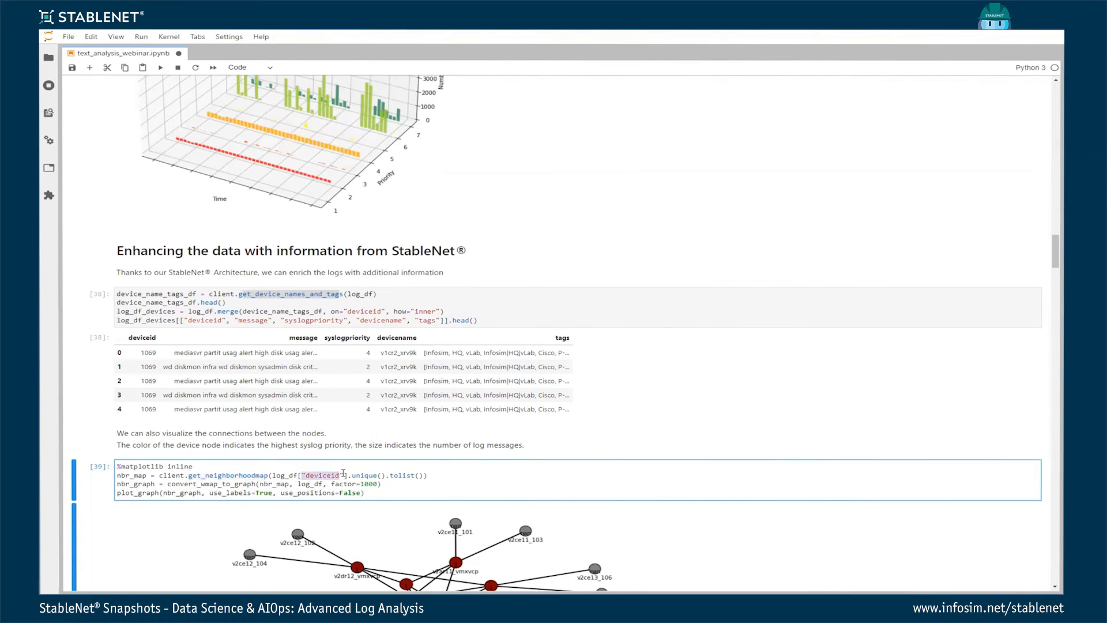
scroll(414, 490, down, 6)
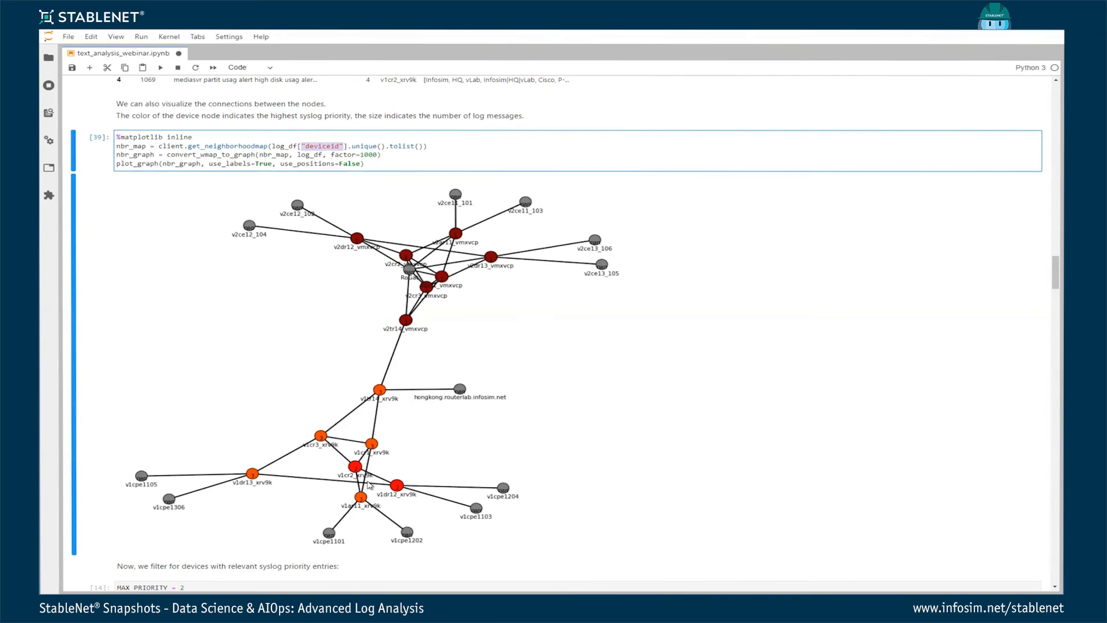
Replot the device connection graph with the convert_wmap_to_graph factor set to 5000, and again with factor 10000
click(368, 155)
text(5)
key(ctrl+Return)
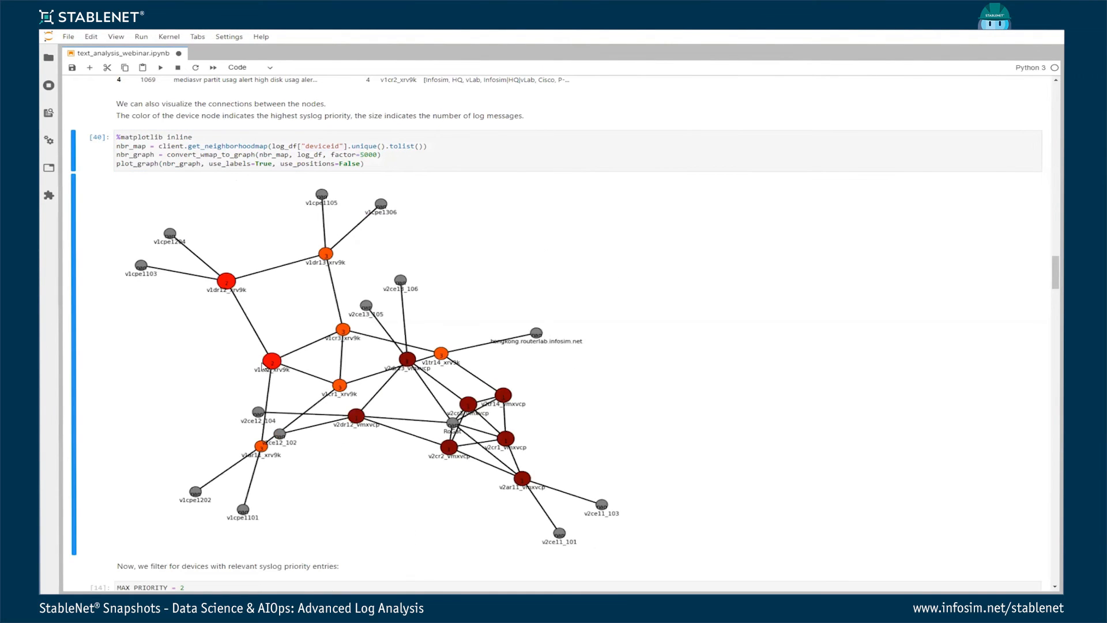
click(366, 155)
key(shift+Return)
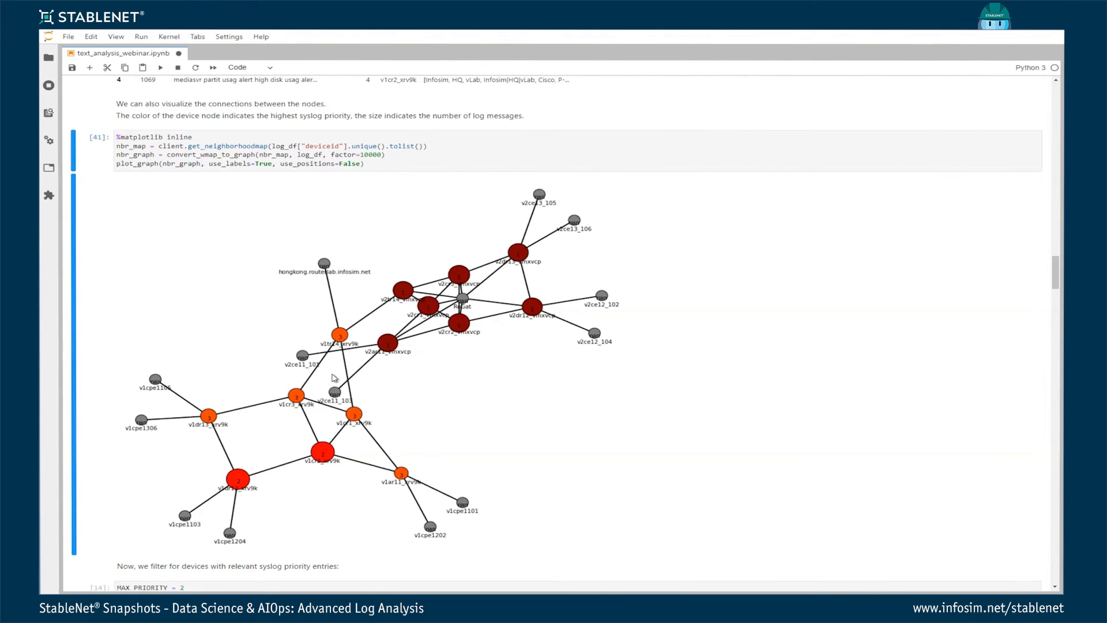
Run the cell that filters devices by syslog priority with MAX_PRIORITY = 2, and highlight its alert_df variable
scroll(331, 381, down, 3)
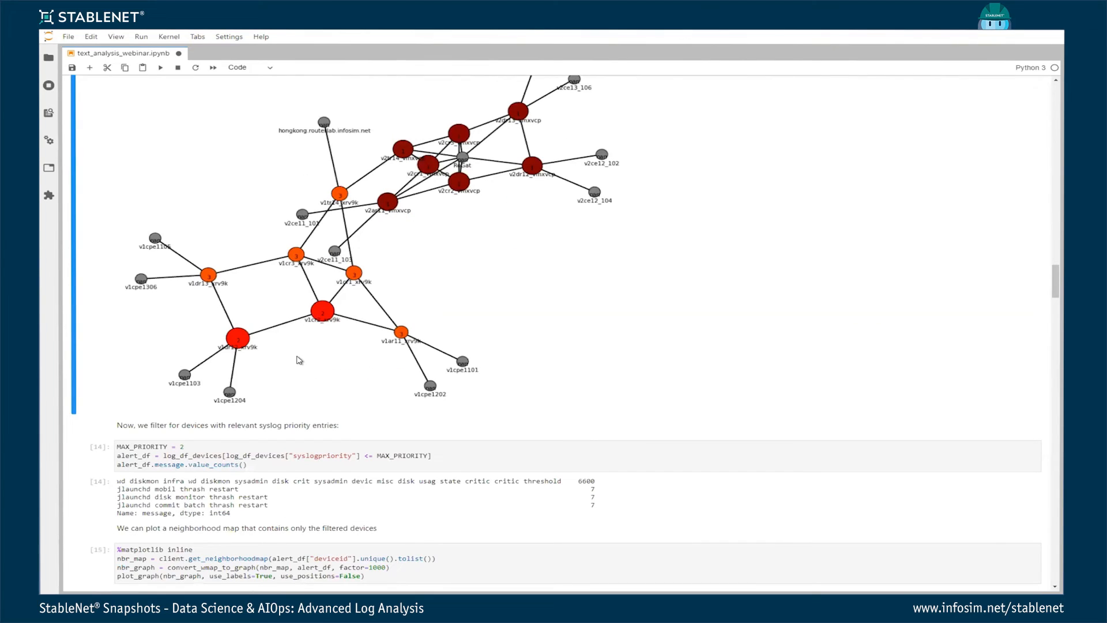
click(183, 447)
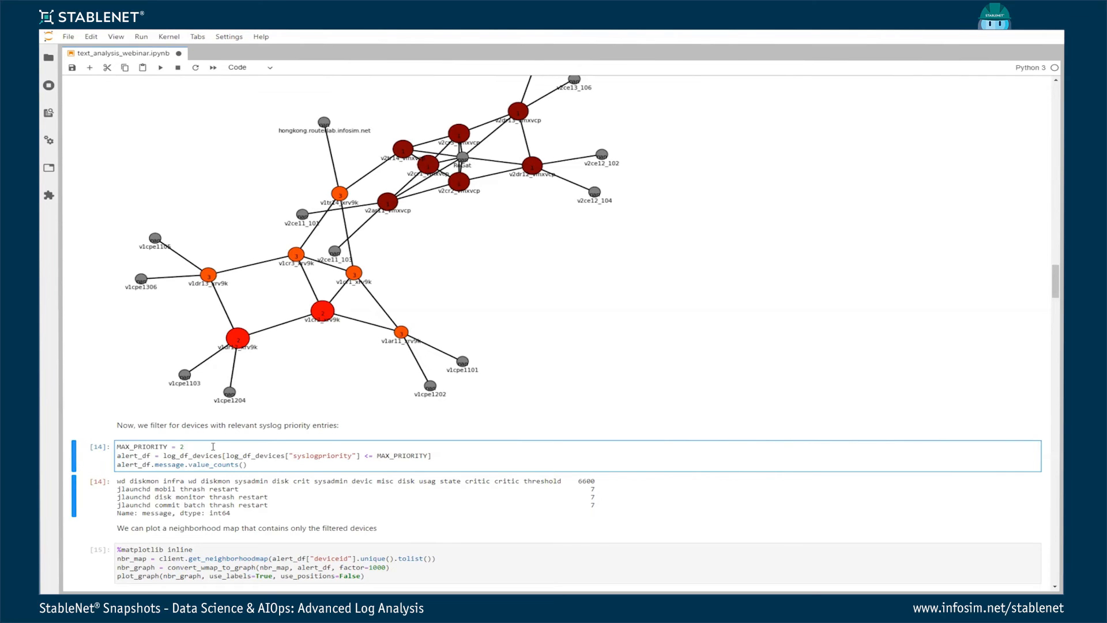
key(ctrl+Return)
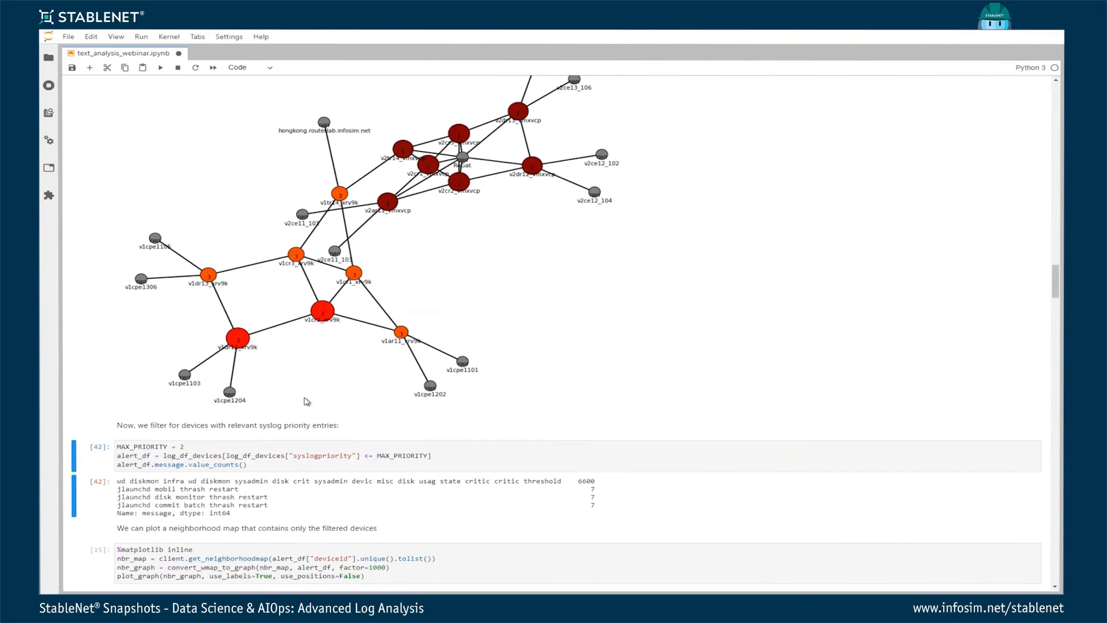
double_click(137, 458)
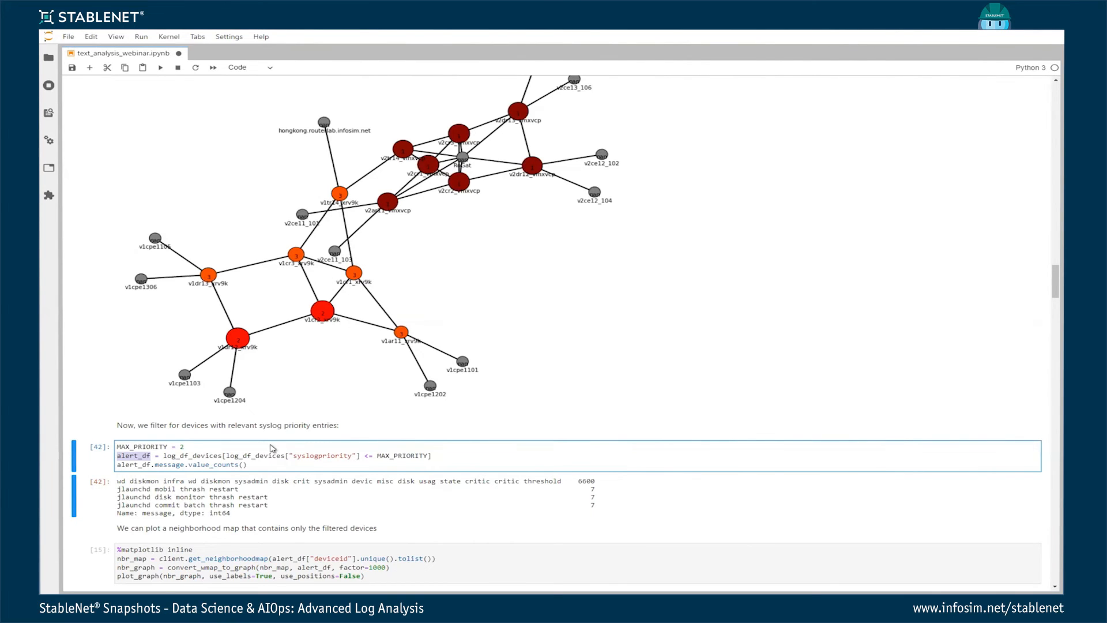
Run the cell that plots the neighborhood map containing only the filtered devices, and view the resulting graph
scroll(245, 490, down, 1)
click(225, 503)
key(ctrl+Return)
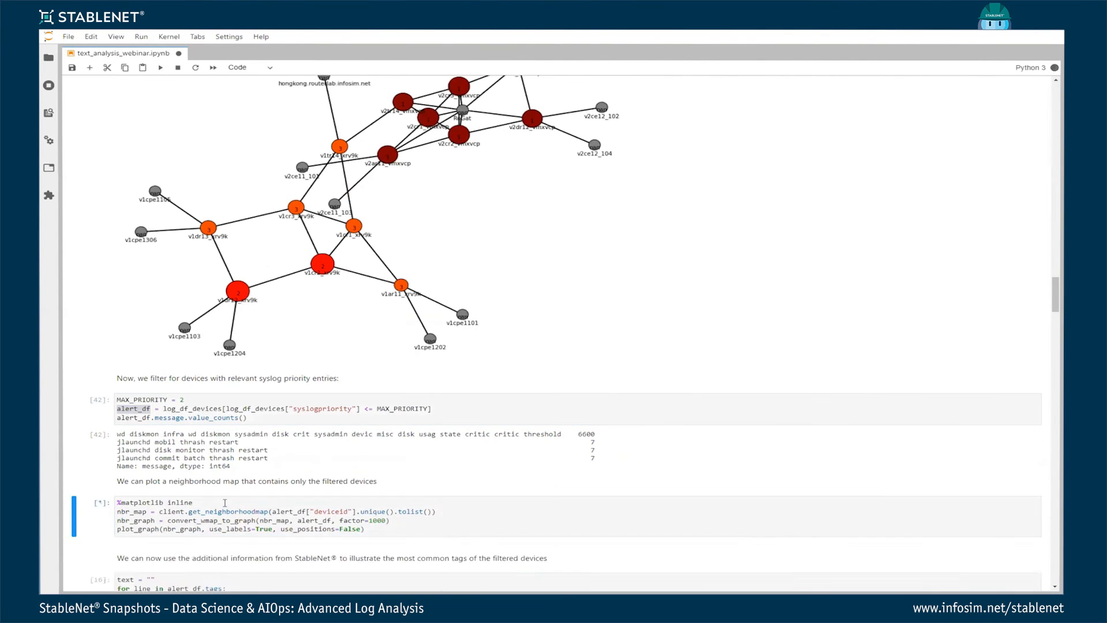
scroll(432, 458, down, 4)
scroll(433, 458, down, 5)
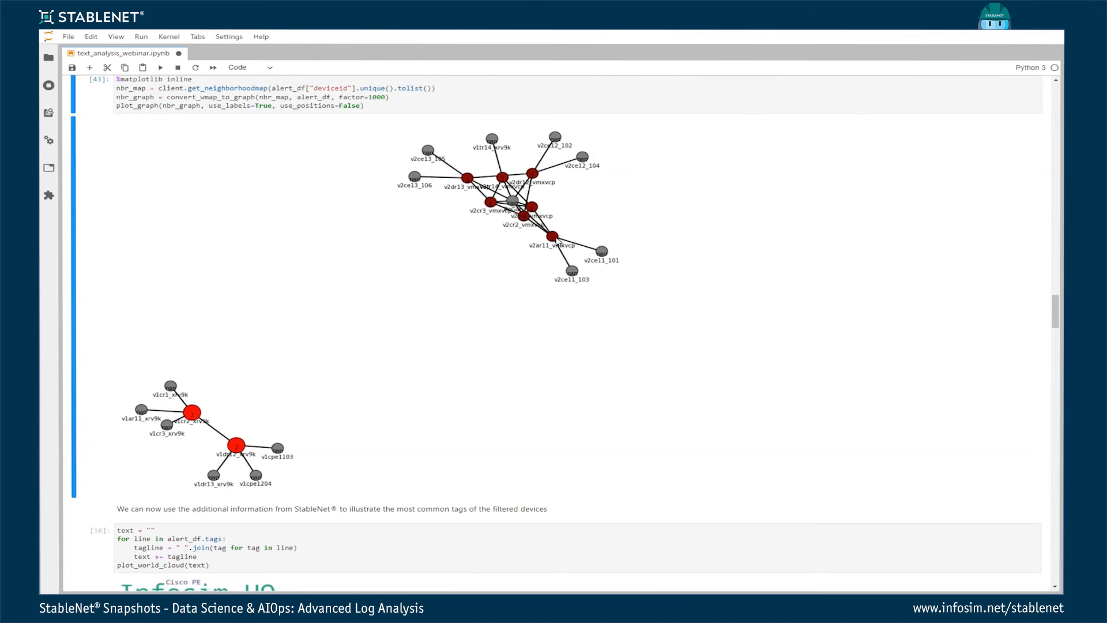
scroll(545, 247, down, 1)
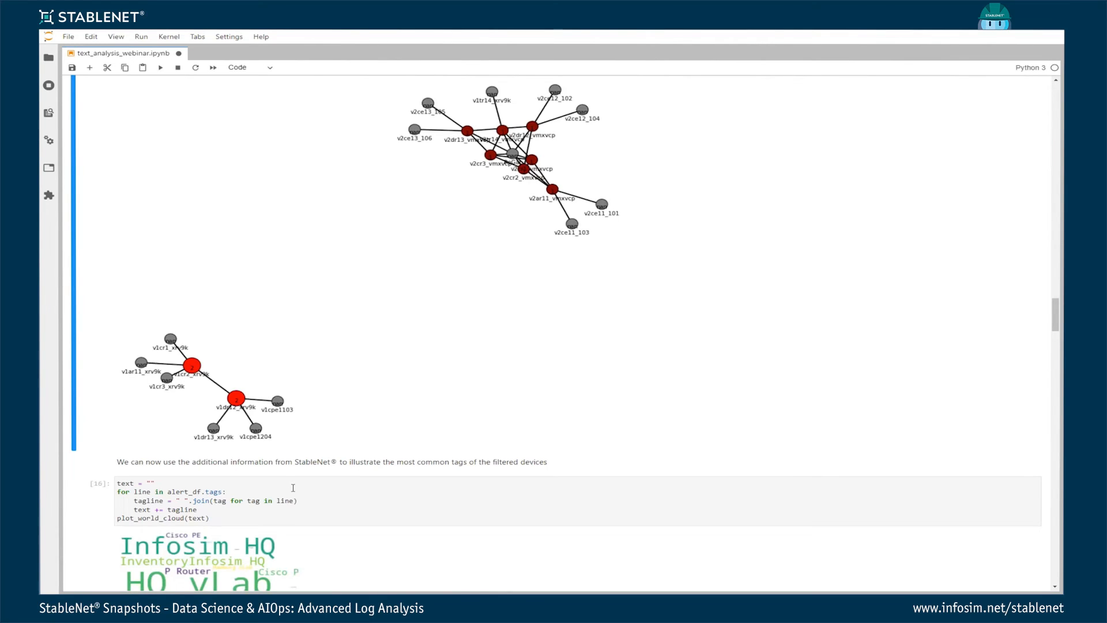
Run the cell that draws the word cloud of the filtered devices' tags, highlight its alert_df reference, and compare the cloud with the graph
click(317, 486)
scroll(317, 486, down, 2)
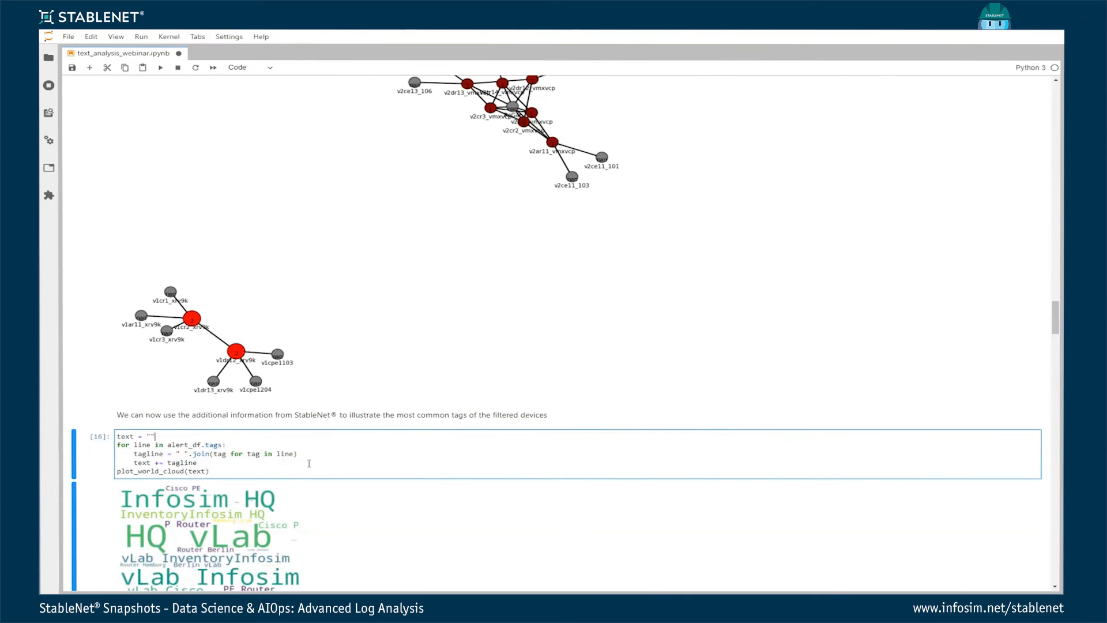
key(ctrl+Return)
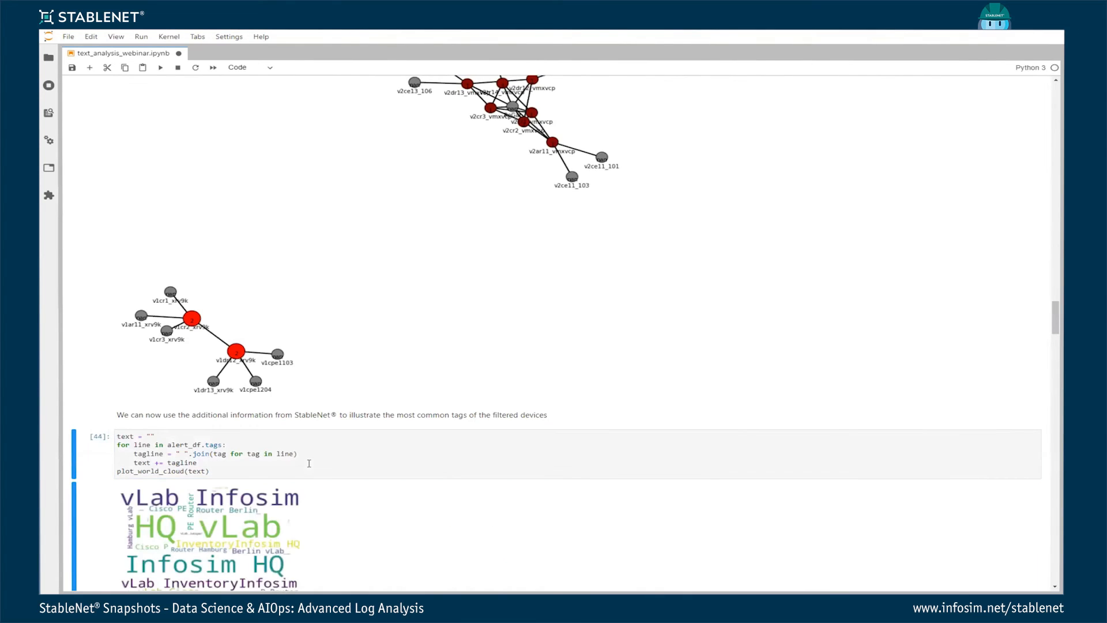
drag(168, 444, 201, 444)
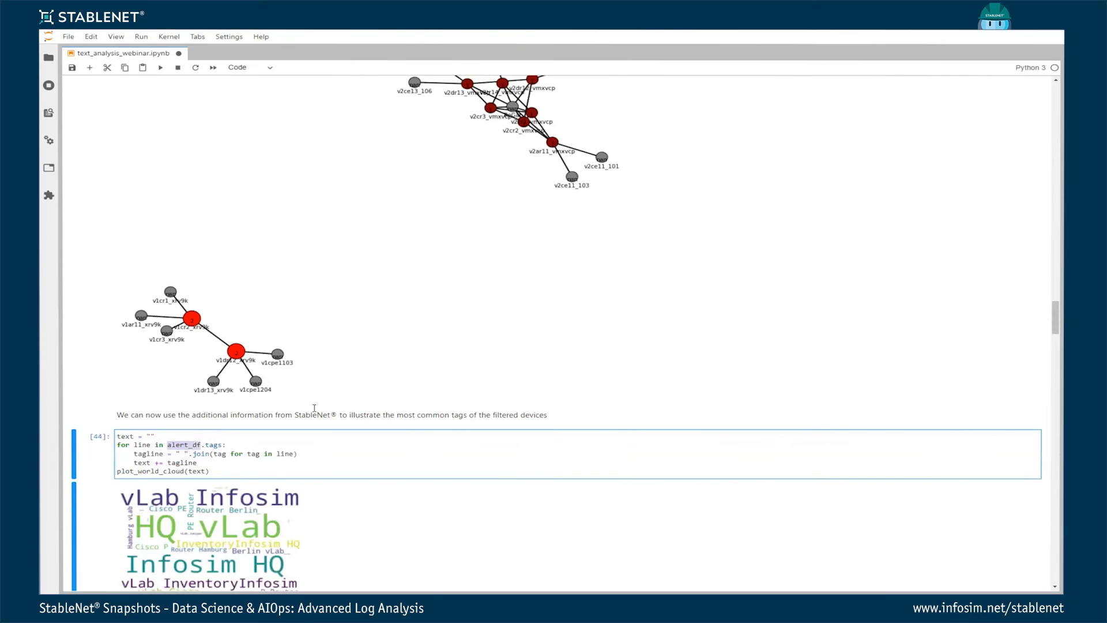
scroll(274, 436, down, 3)
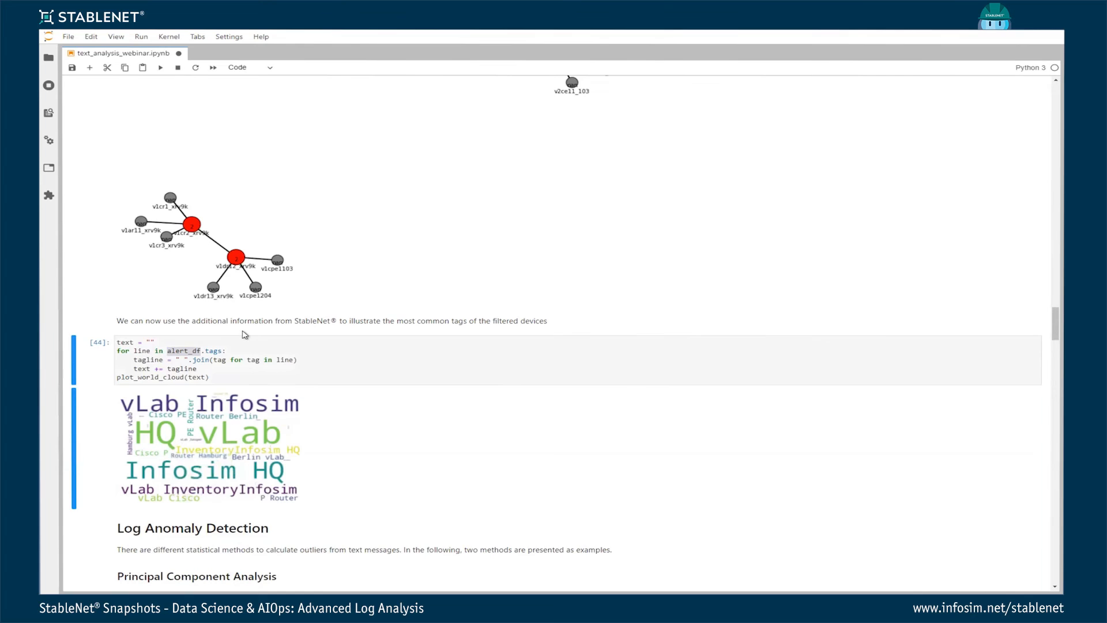
scroll(274, 339, up, 1)
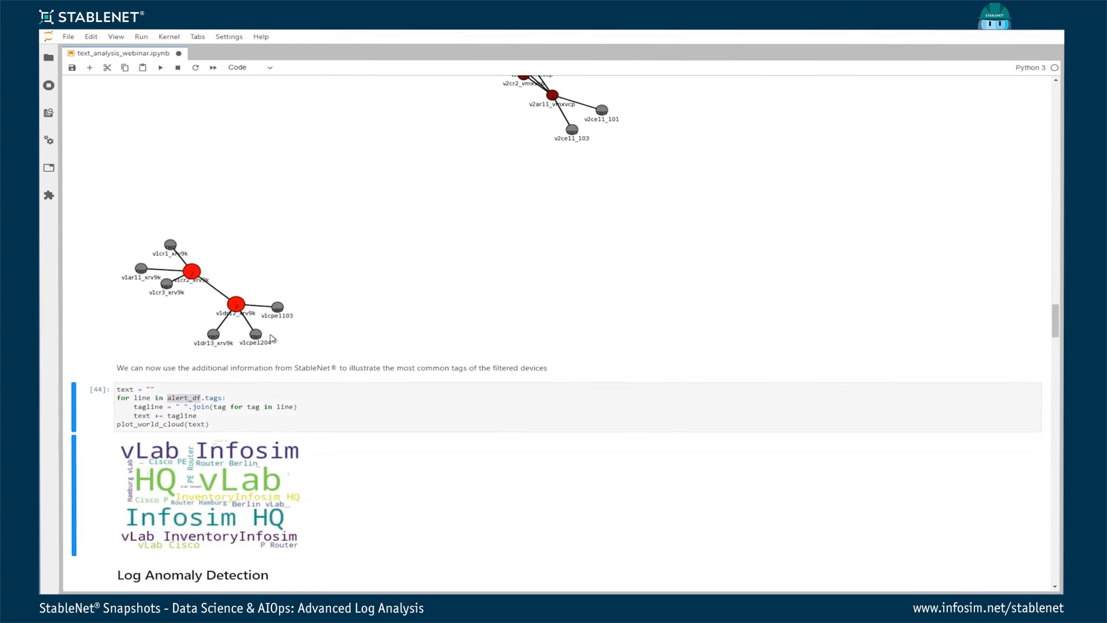
scroll(431, 302, up, 1)
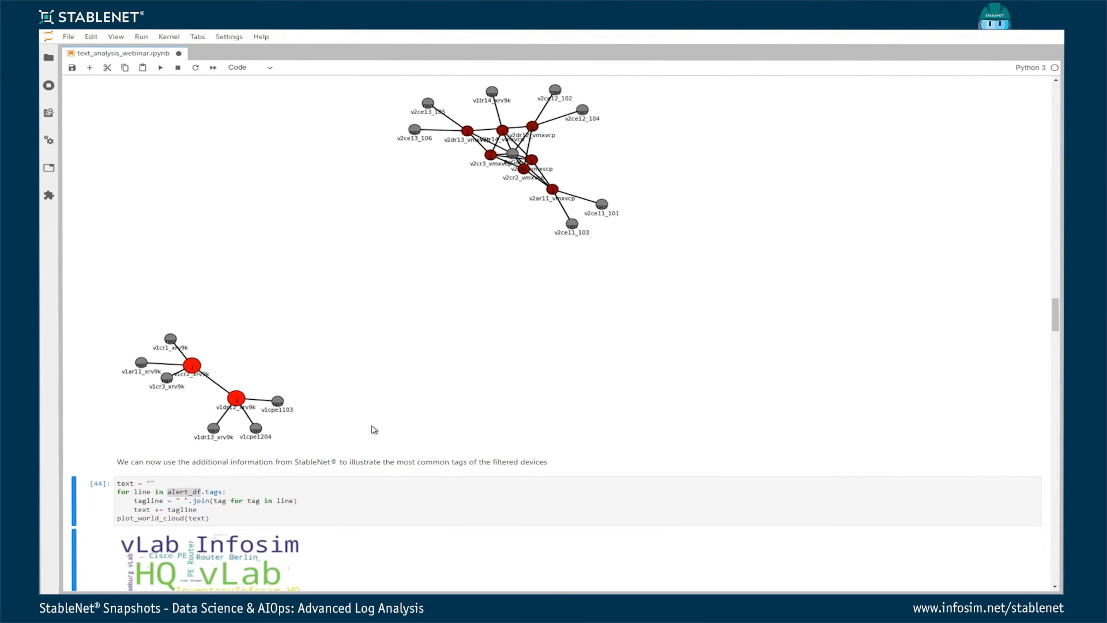
scroll(357, 438, down, 2)
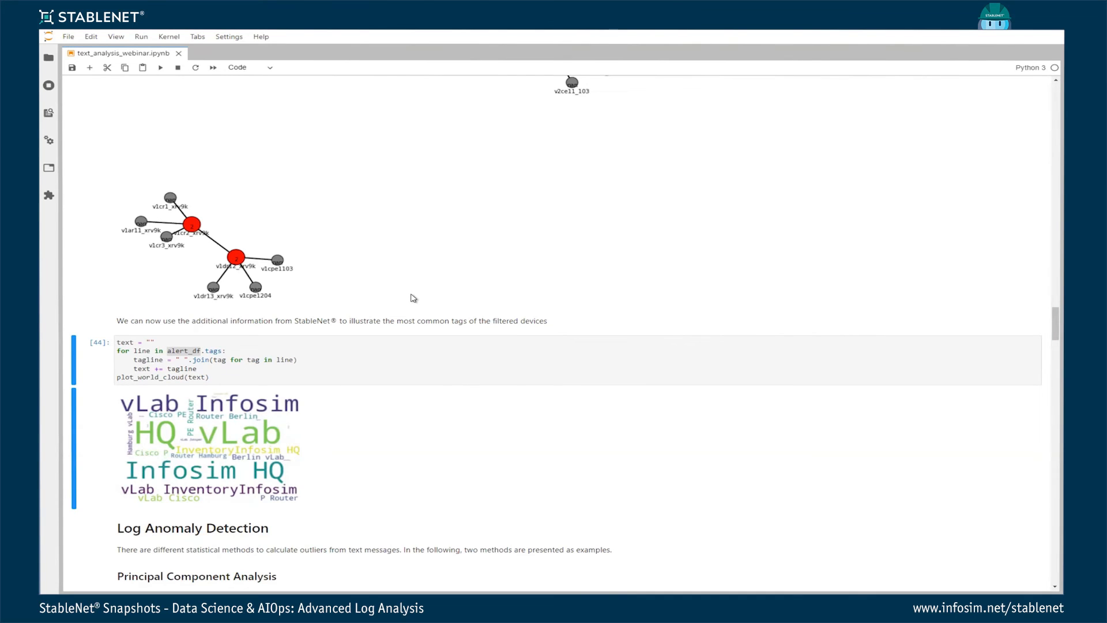
Examine the Principal Component Analysis section under Log Anomaly Detection, including its TF-IDF code and the 2 component PCA scatter plot
scroll(416, 299, down, 1)
scroll(419, 306, down, 2)
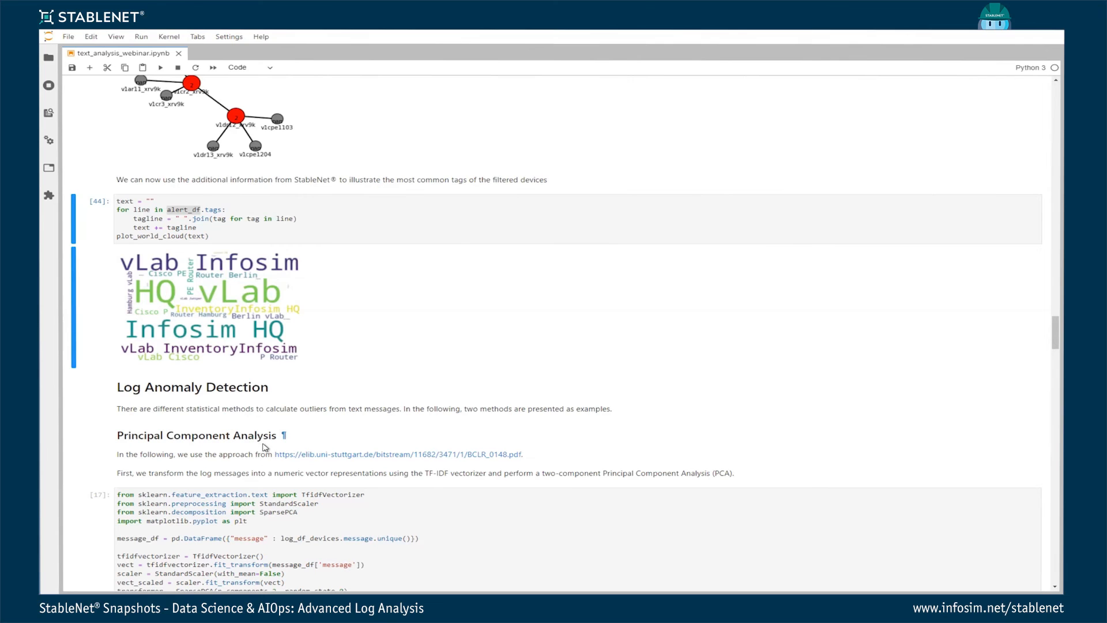
scroll(312, 461, down, 1)
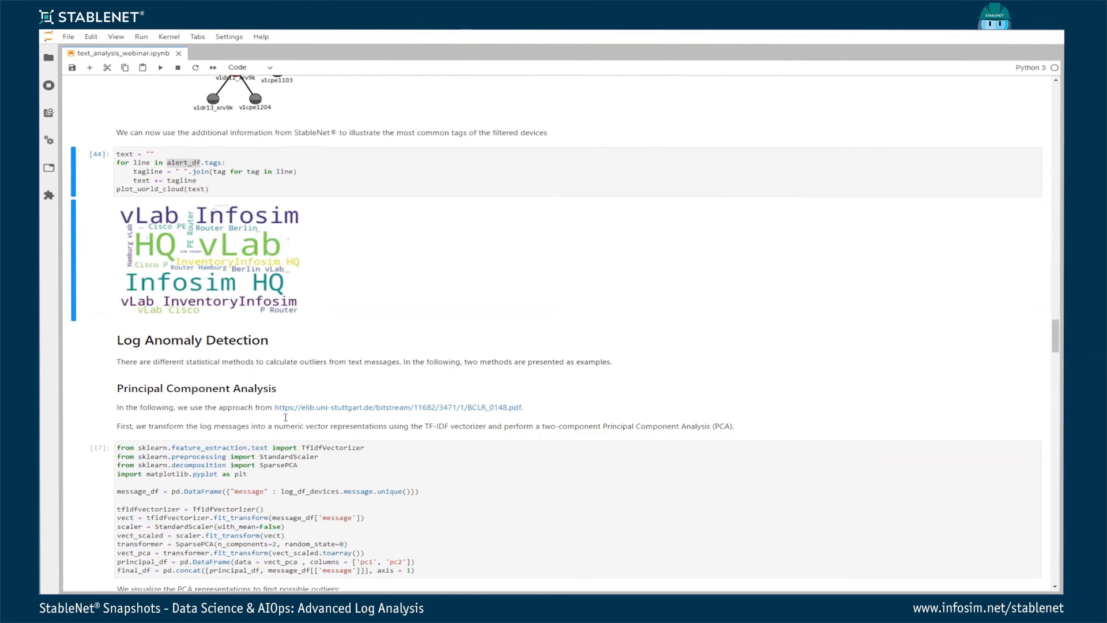
scroll(291, 412, down, 4)
scroll(287, 421, down, 4)
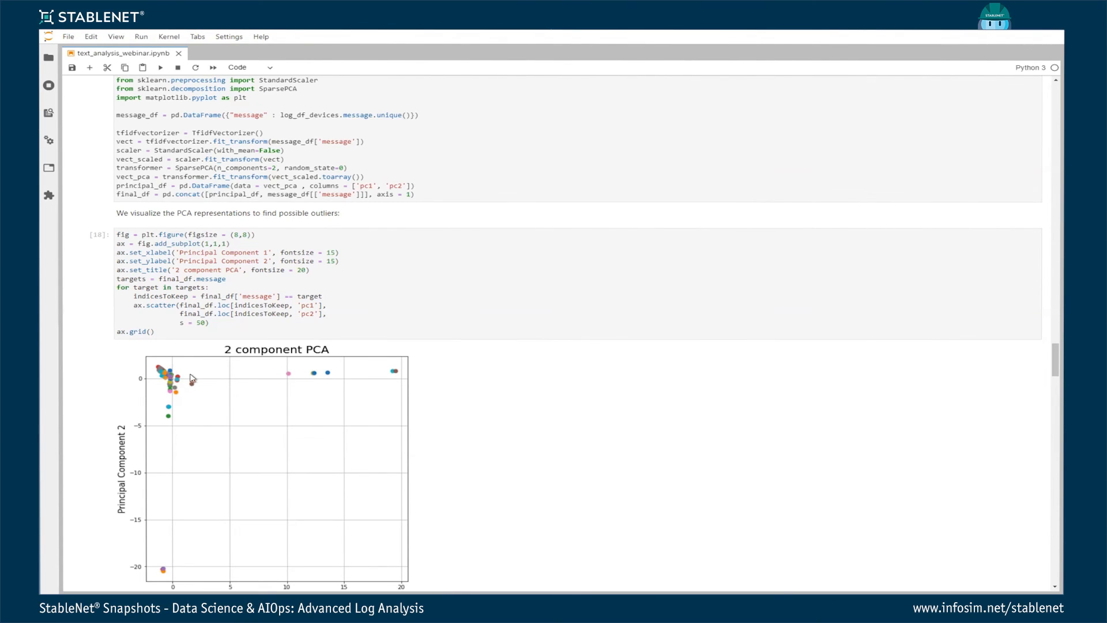
scroll(225, 394, down, 3)
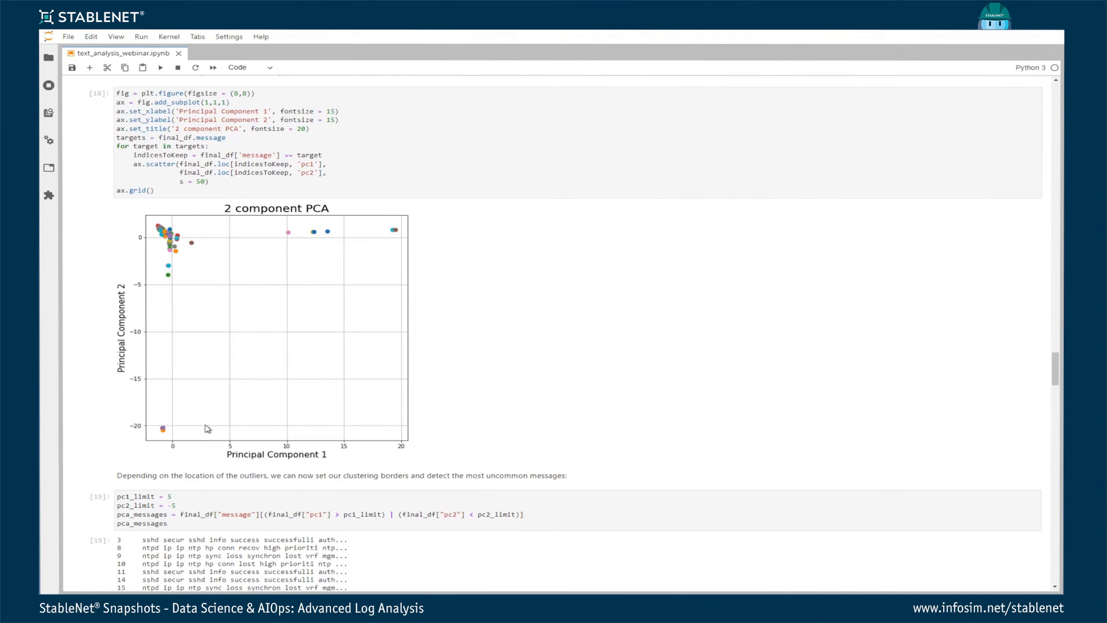
Examine the PCA outlier messages selected by the clustering limits, their time histograms, the neighborhood map and the tag word cloud
scroll(285, 408, down, 1)
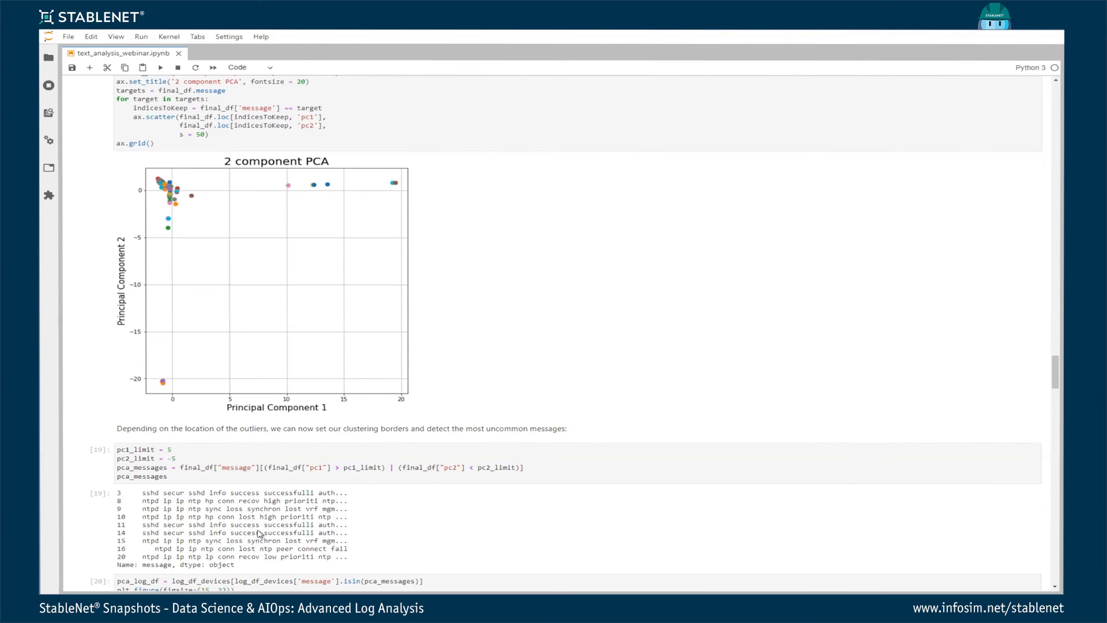
scroll(281, 522, down, 5)
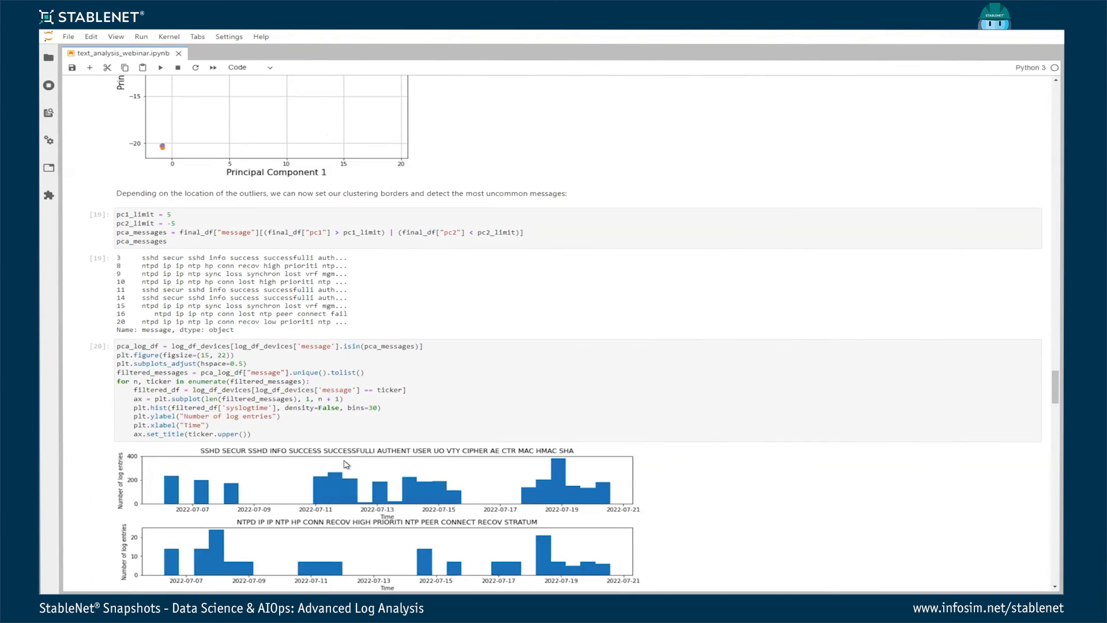
scroll(346, 466, down, 2)
scroll(401, 413, down, 10)
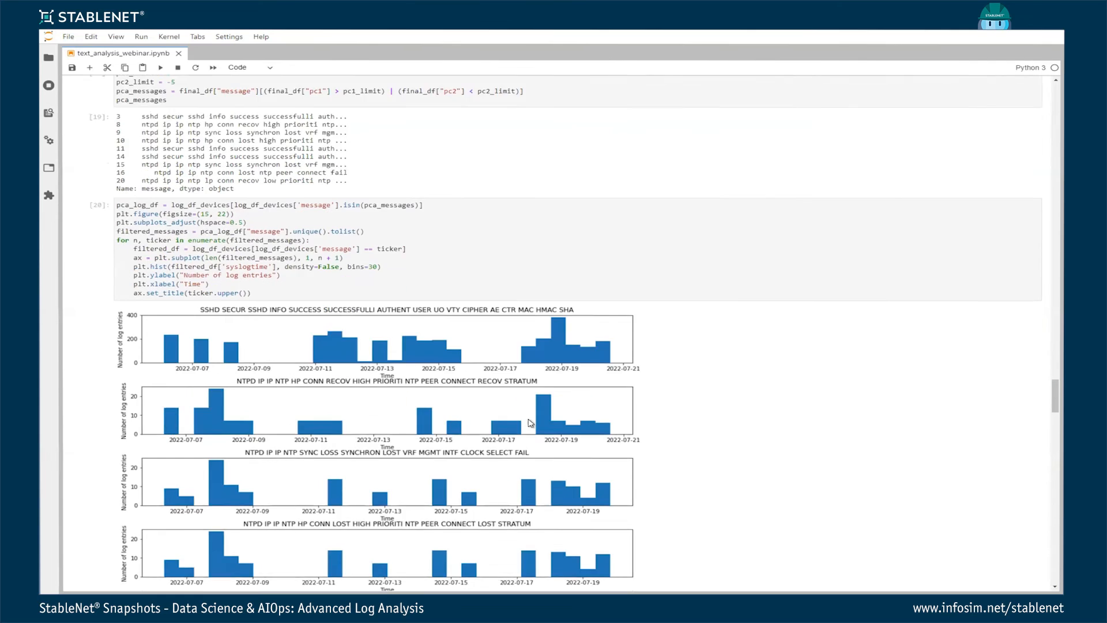
scroll(424, 446, down, 6)
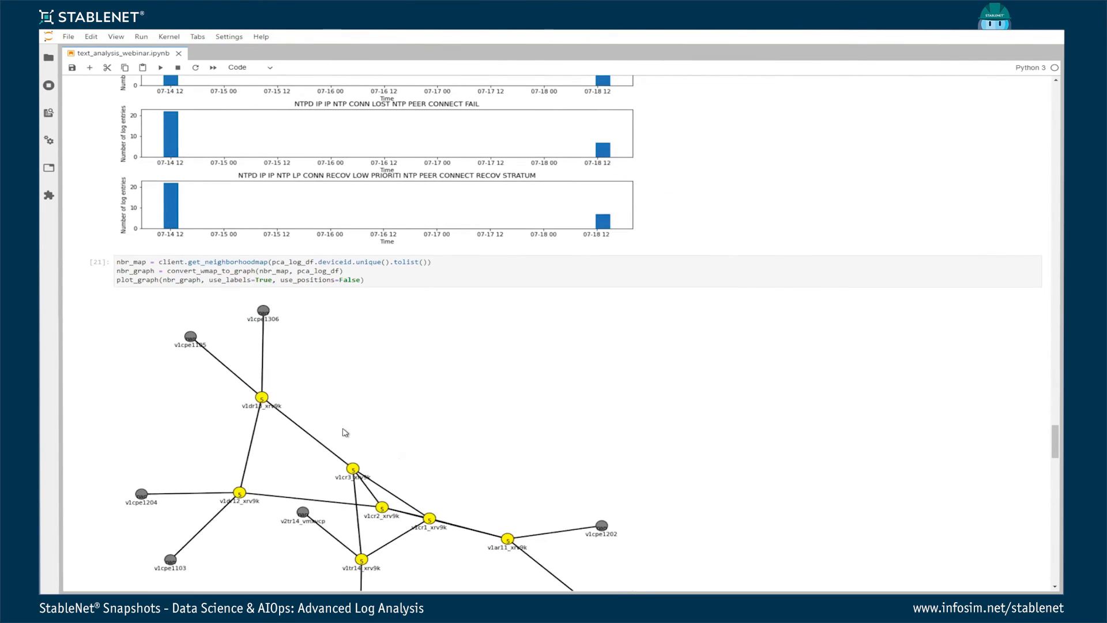
scroll(378, 429, down, 2)
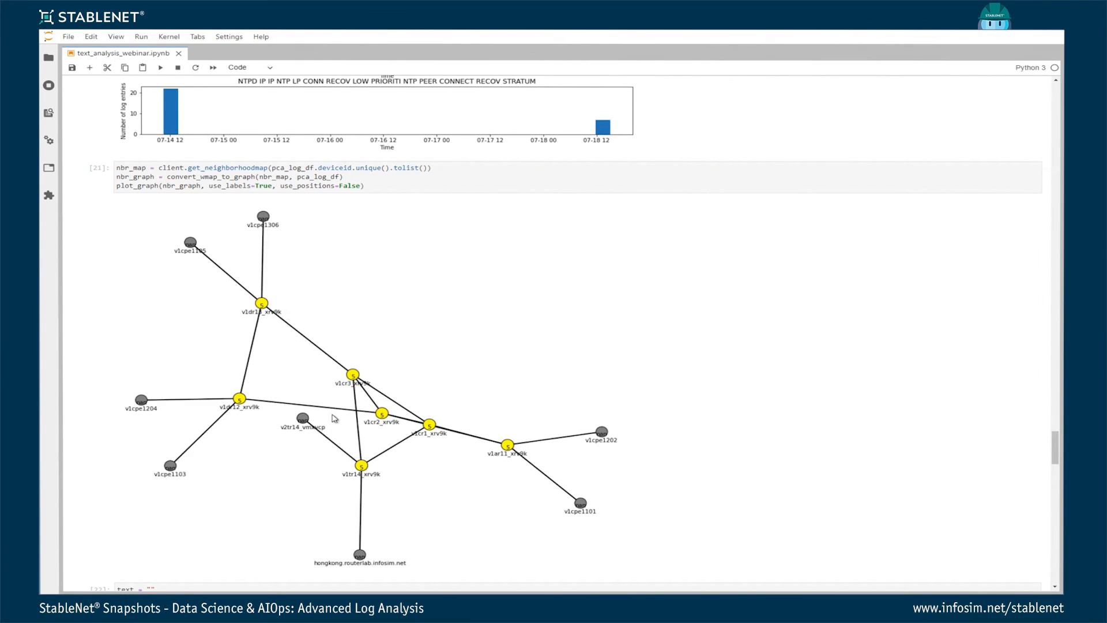
scroll(343, 431, down, 5)
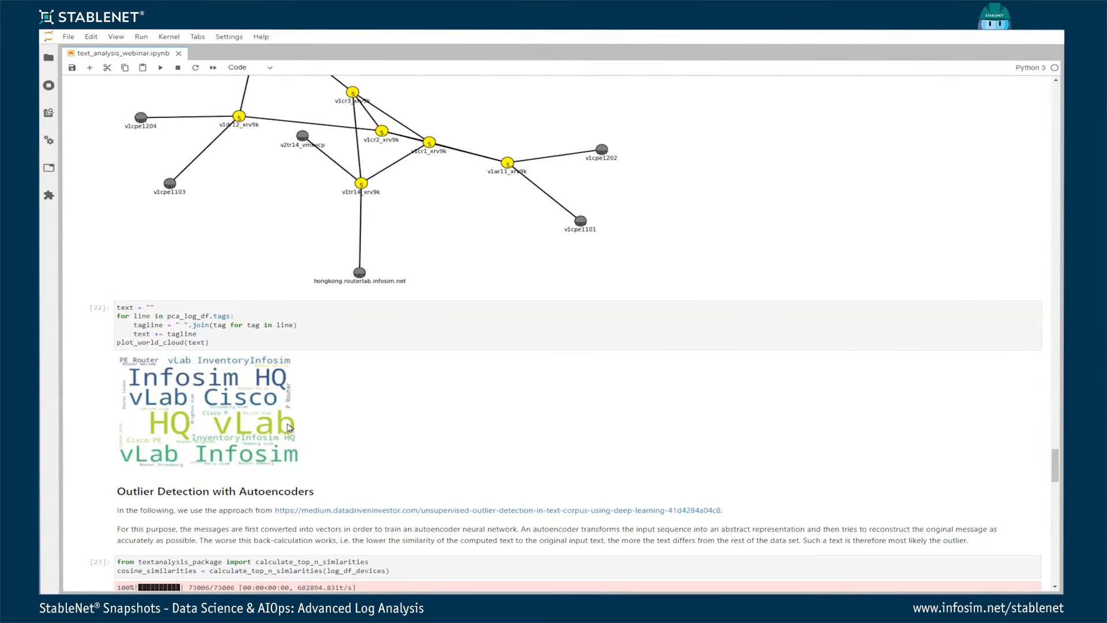
Examine the Outlier Detection with Autoencoders section, including the similarity calculation and the most unique message with its time histogram
scroll(326, 430, down, 3)
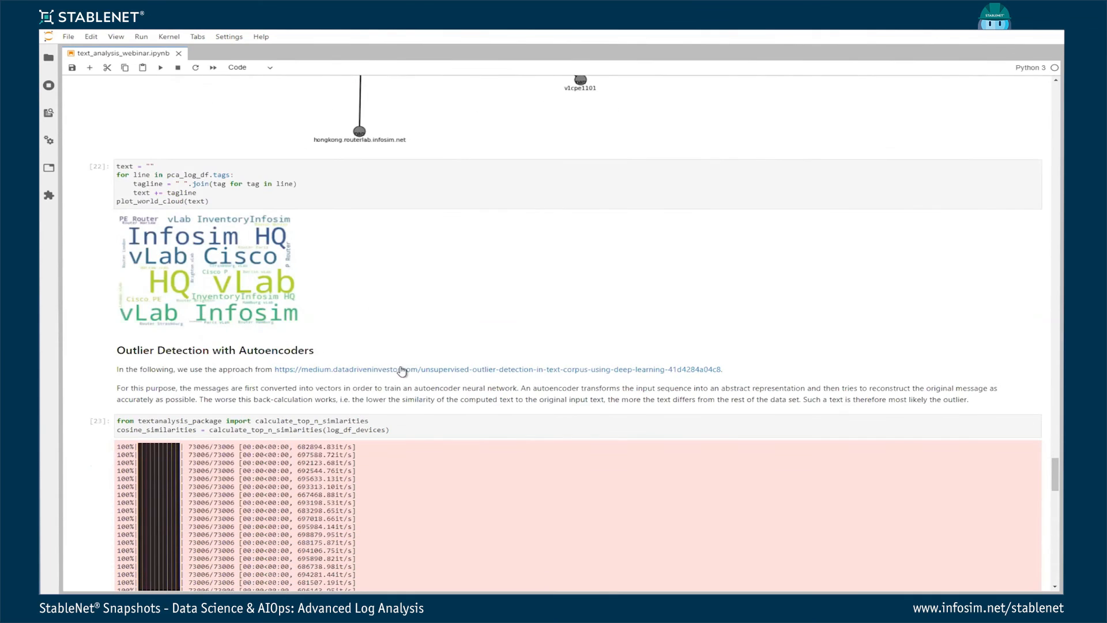
scroll(305, 311, down, 3)
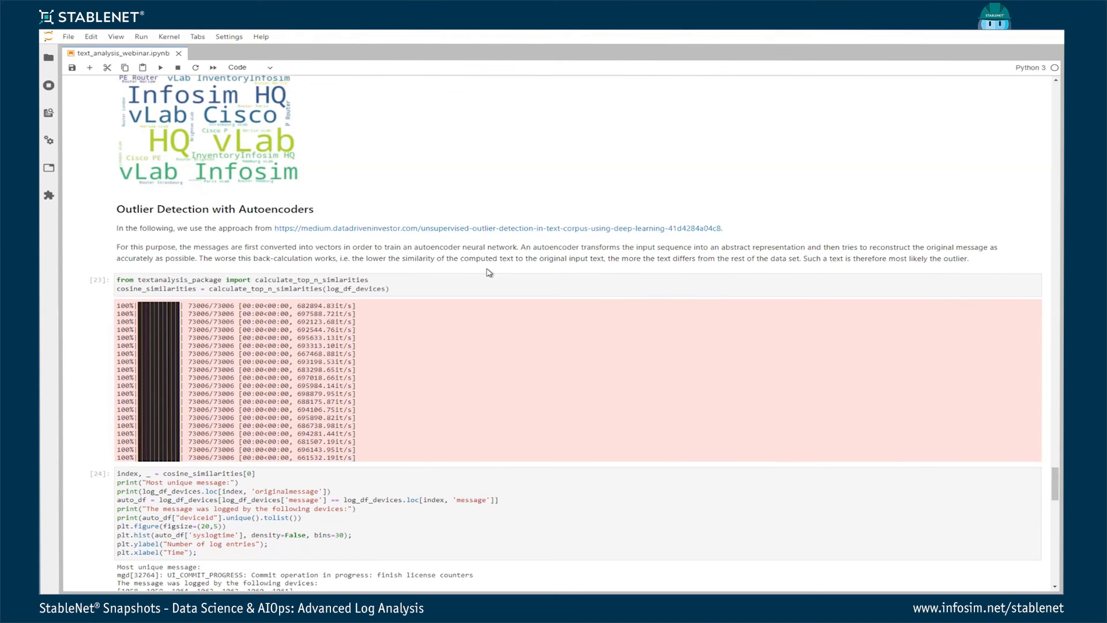
scroll(428, 265, down, 1)
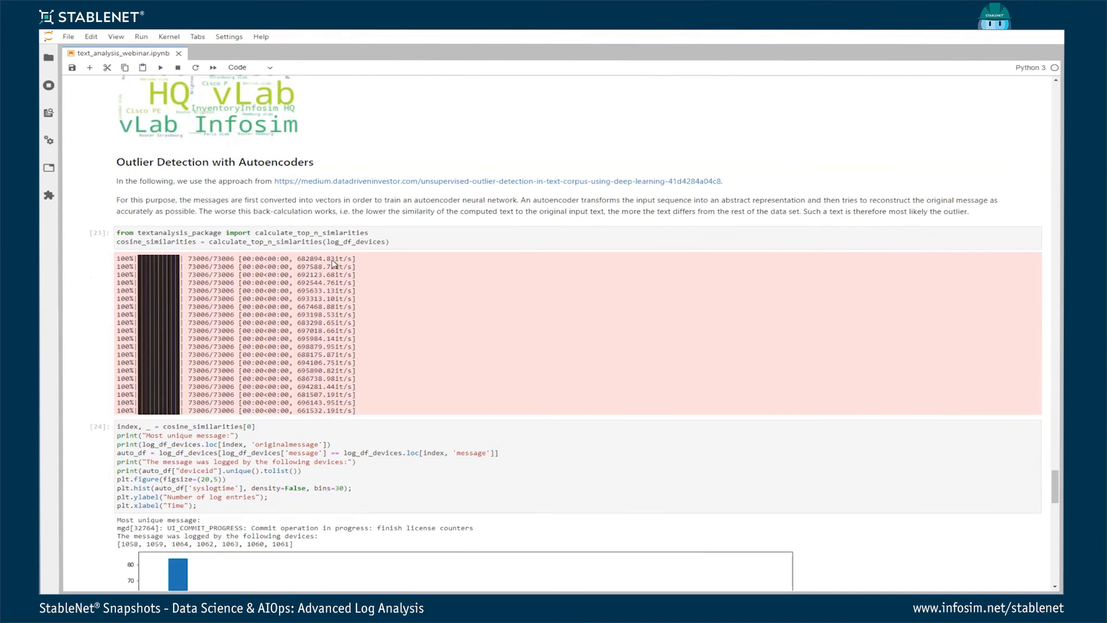
scroll(369, 300, down, 3)
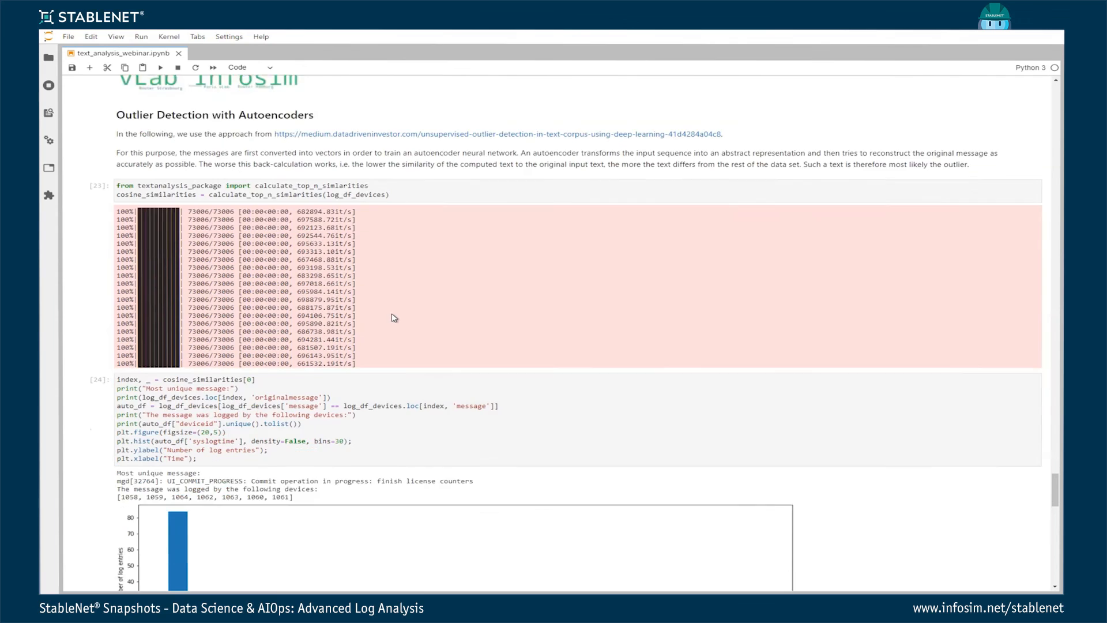
scroll(355, 274, down, 2)
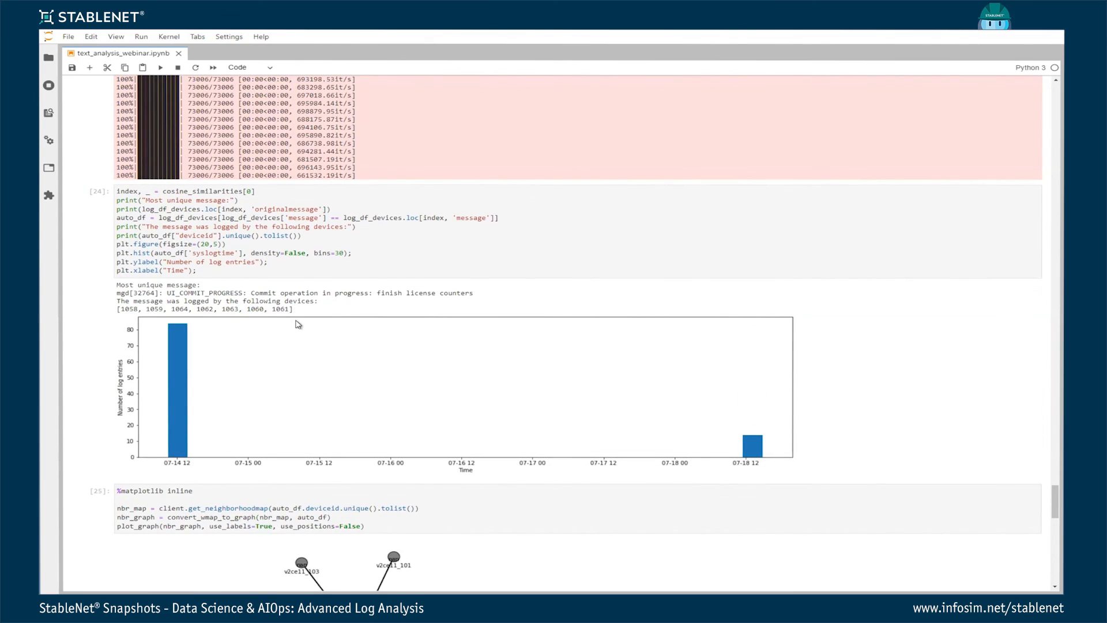
scroll(277, 334, down, 1)
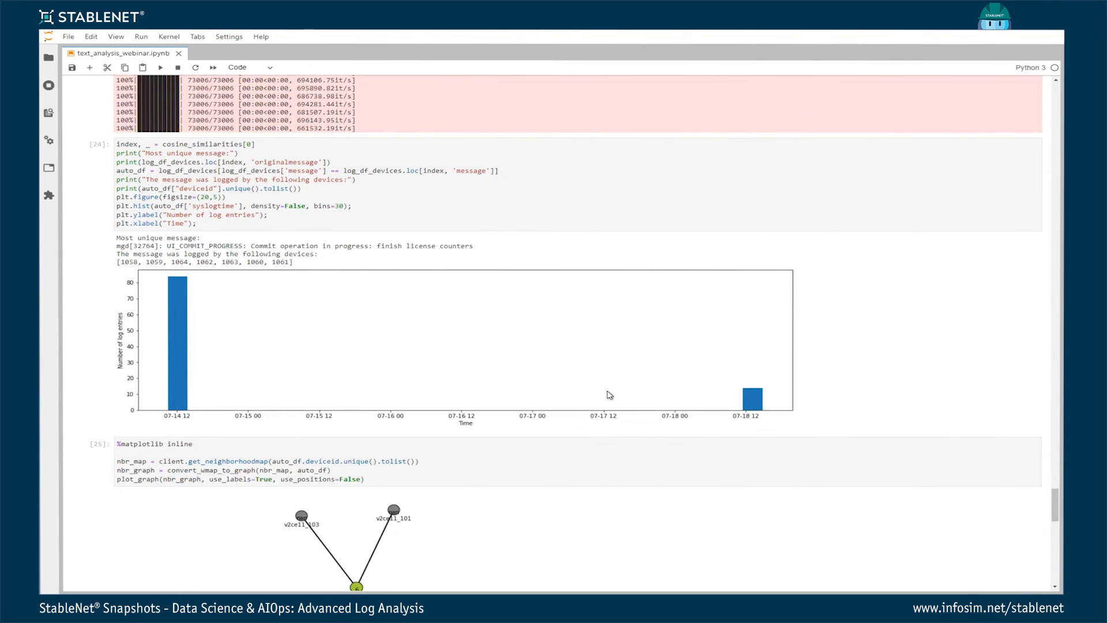
Examine the neighborhood map and tag word cloud for the devices that logged the autoencoder's most unique message
scroll(597, 395, down, 3)
scroll(576, 392, down, 4)
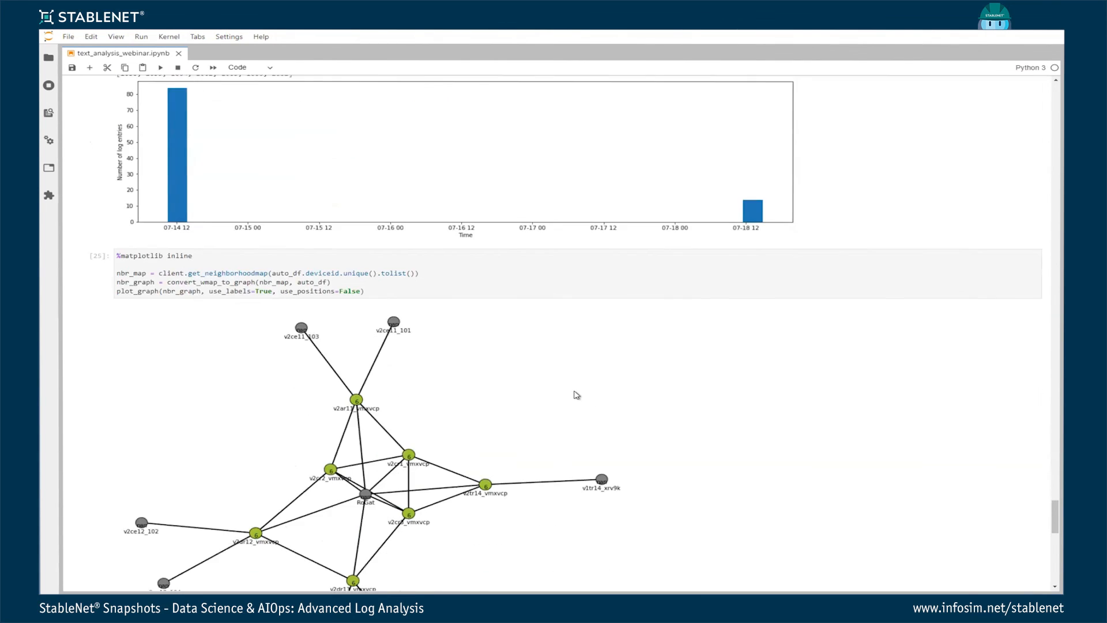
scroll(427, 415, down, 4)
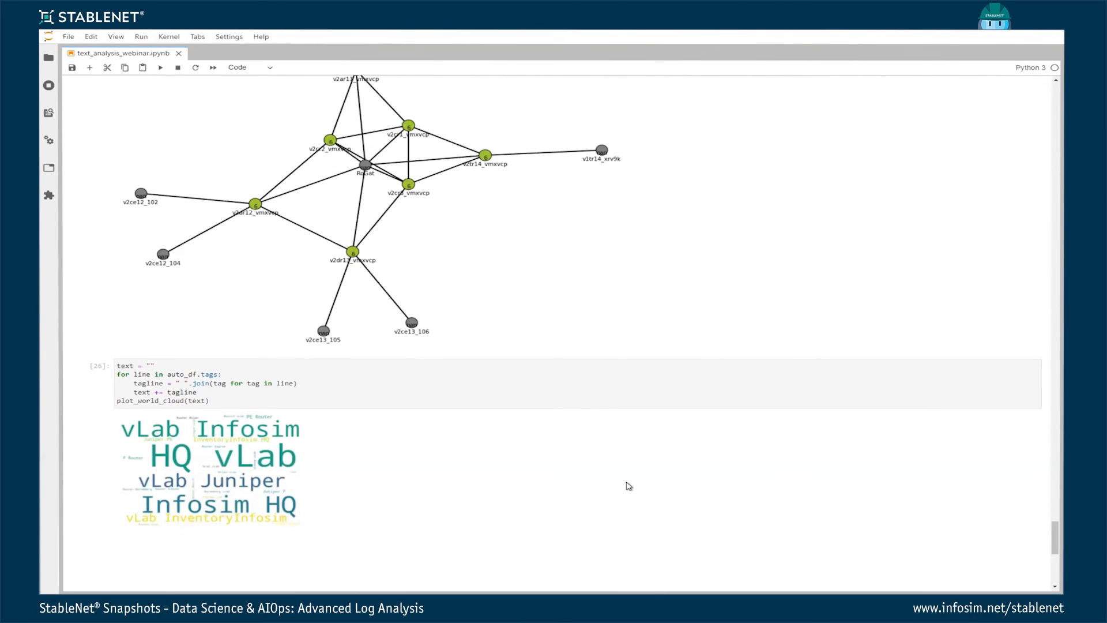
Return to the start of the notebook and review the syslog loading, preprocessing and Log Analysis charts through the 3D priority histogram
drag(1043, 473, 1043, 81)
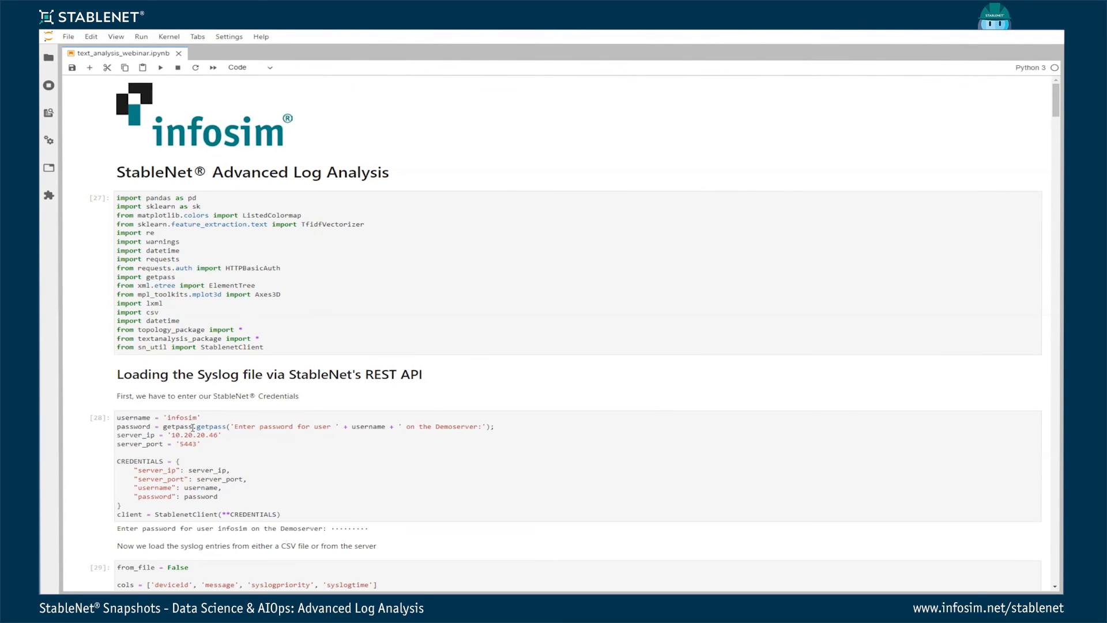
scroll(358, 363, down, 5)
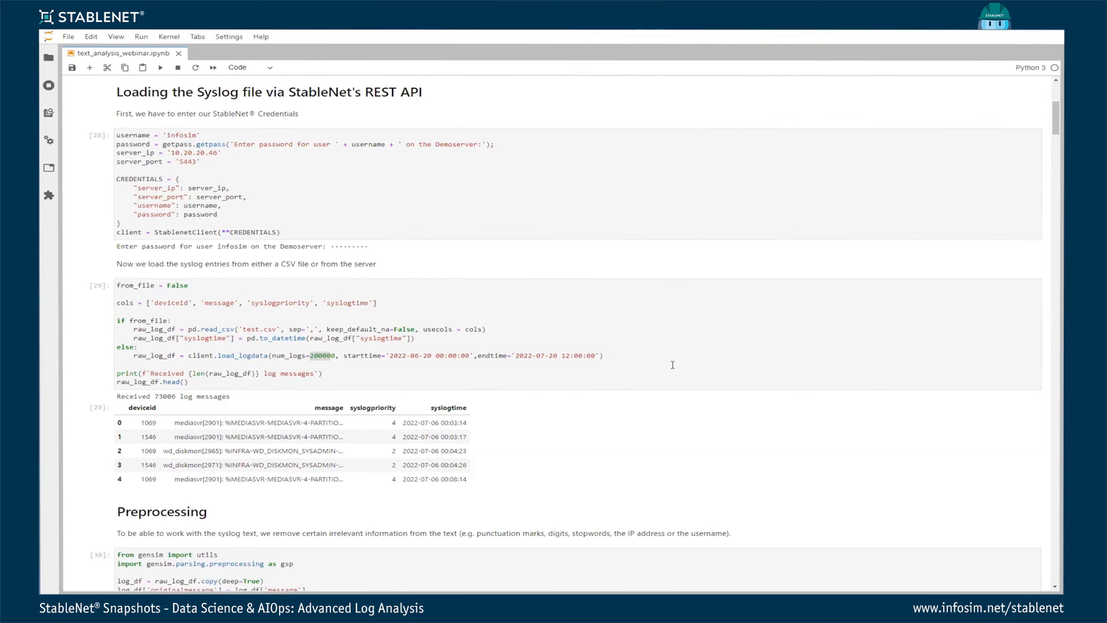
scroll(672, 364, down, 11)
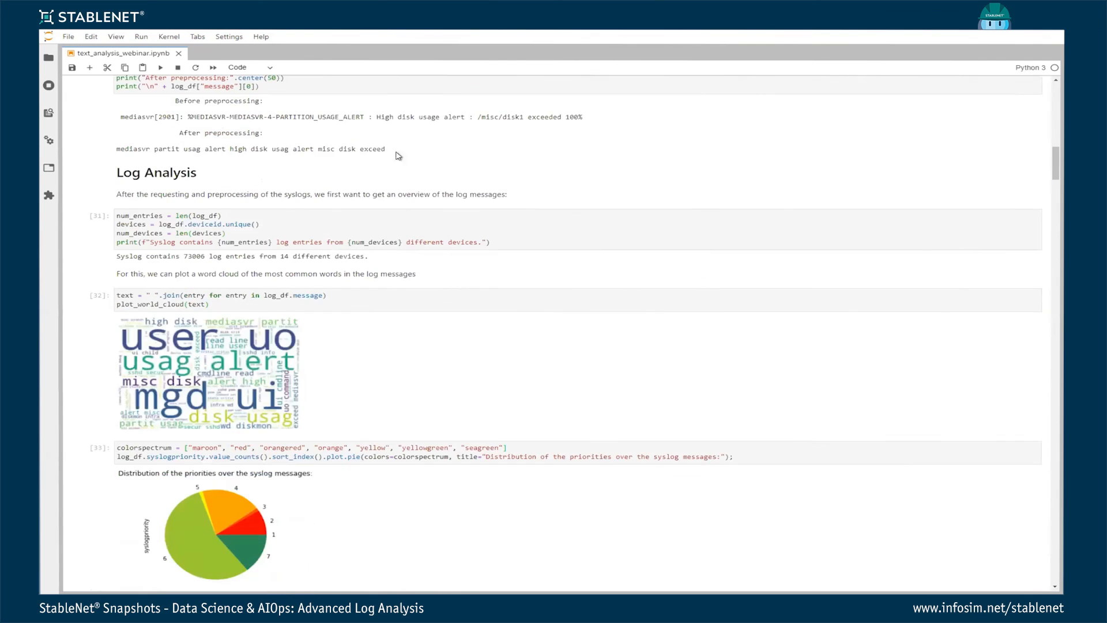
scroll(293, 398, down, 5)
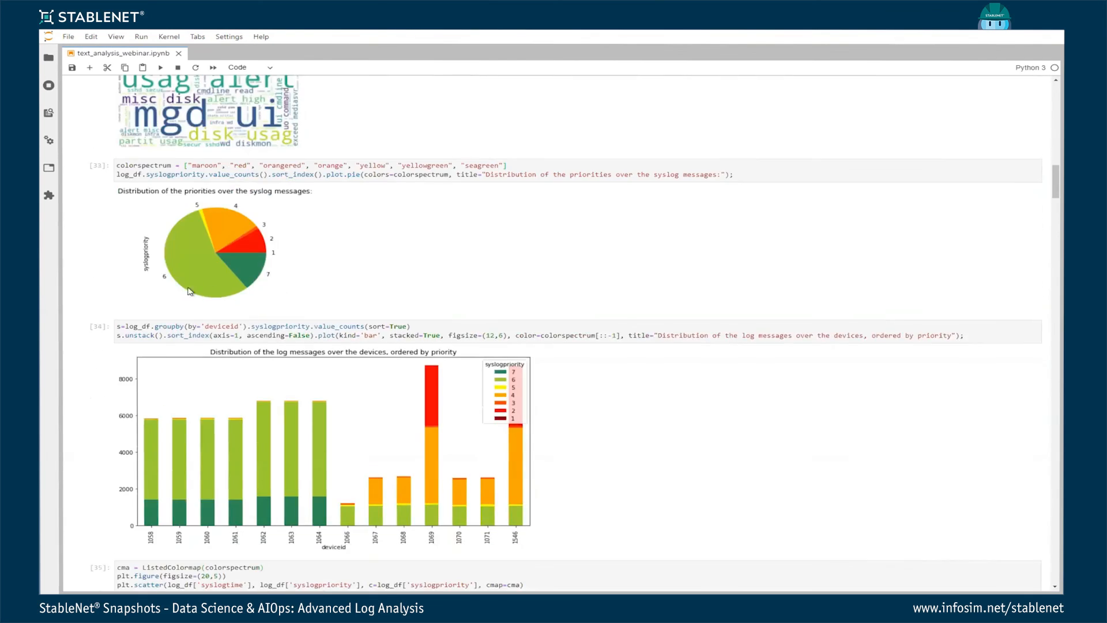
scroll(318, 470, down, 7)
scroll(434, 416, down, 6)
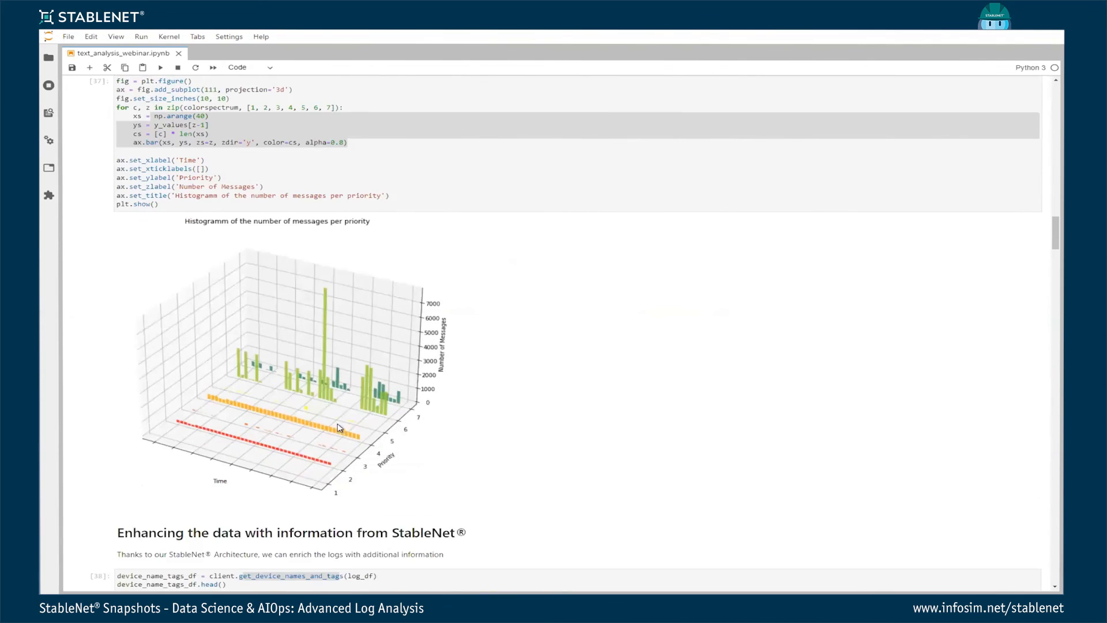
Review the StableNet enrichment section's device connection graphs and tag word cloud, continuing into the Principal Component Analysis code
scroll(338, 428, down, 13)
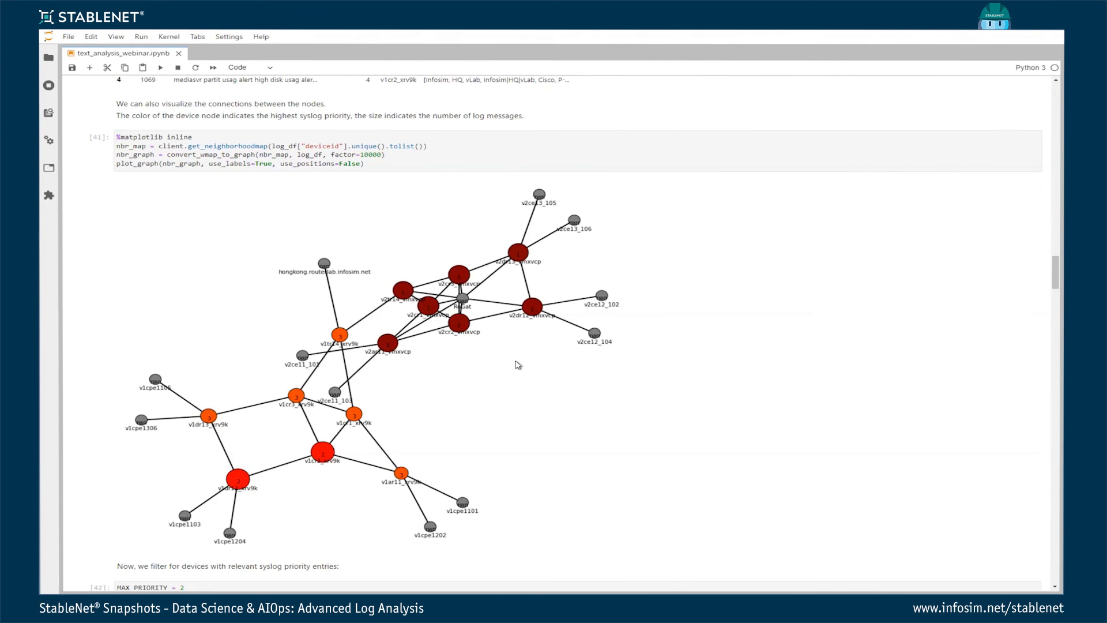
scroll(517, 363, down, 4)
scroll(512, 353, down, 10)
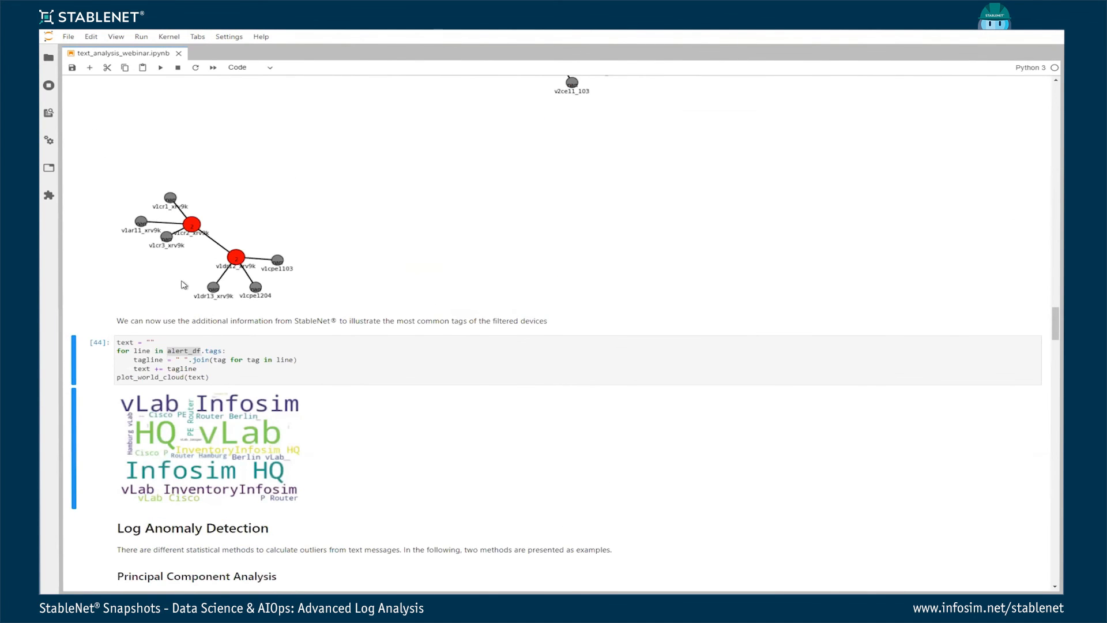
scroll(444, 317, down, 9)
scroll(447, 307, up, 5)
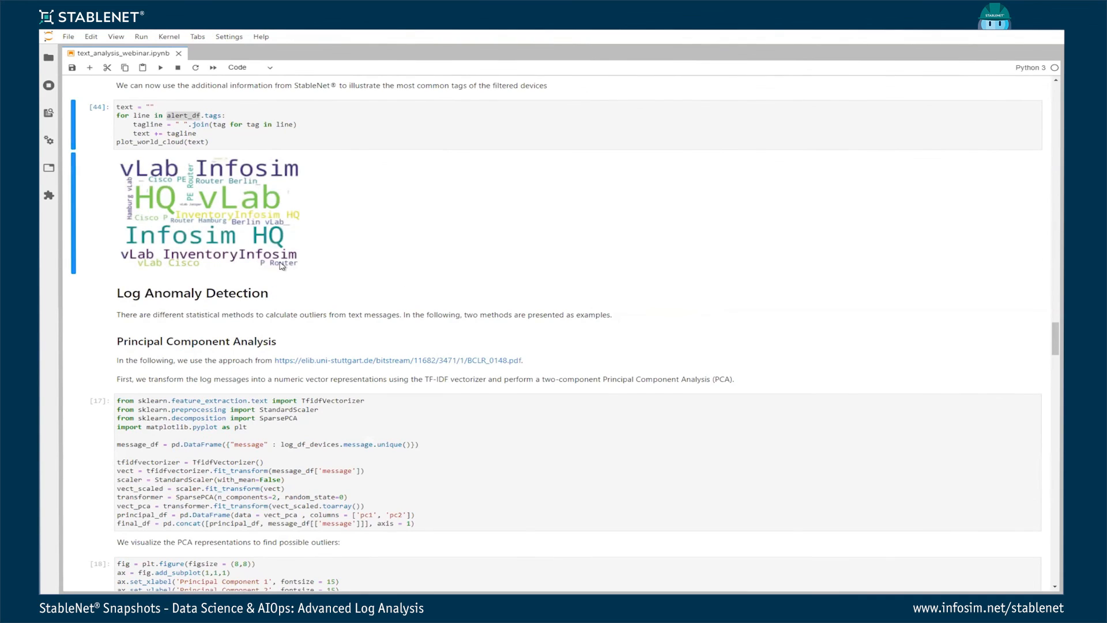
scroll(353, 291, down, 3)
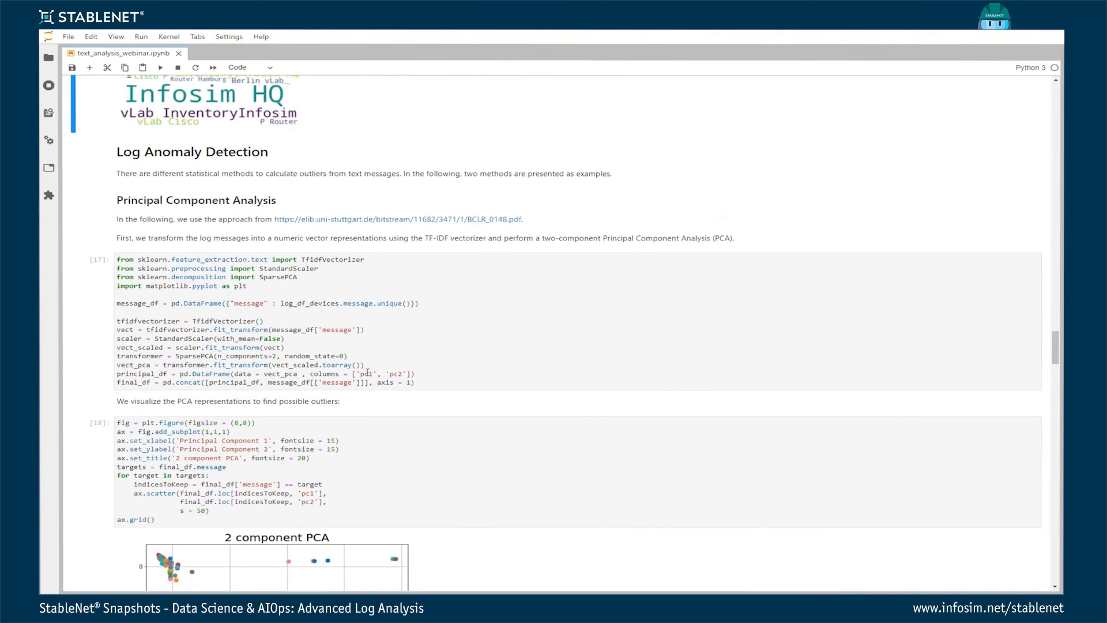